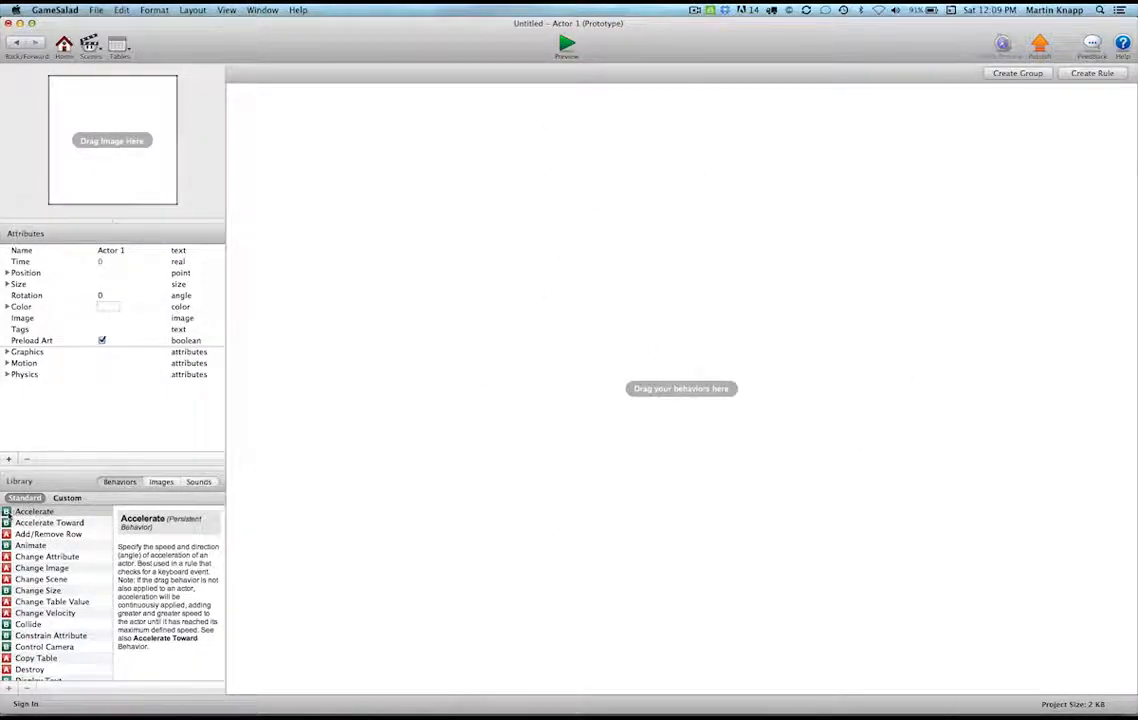
- Add the Accelerate behavior to the Actor 1 prototype and place one copy of the actor near the centre of Initial Scene
{"action": "left_click_drag", "start_coordinate": [7, 512], "coordinate": [628, 420]}
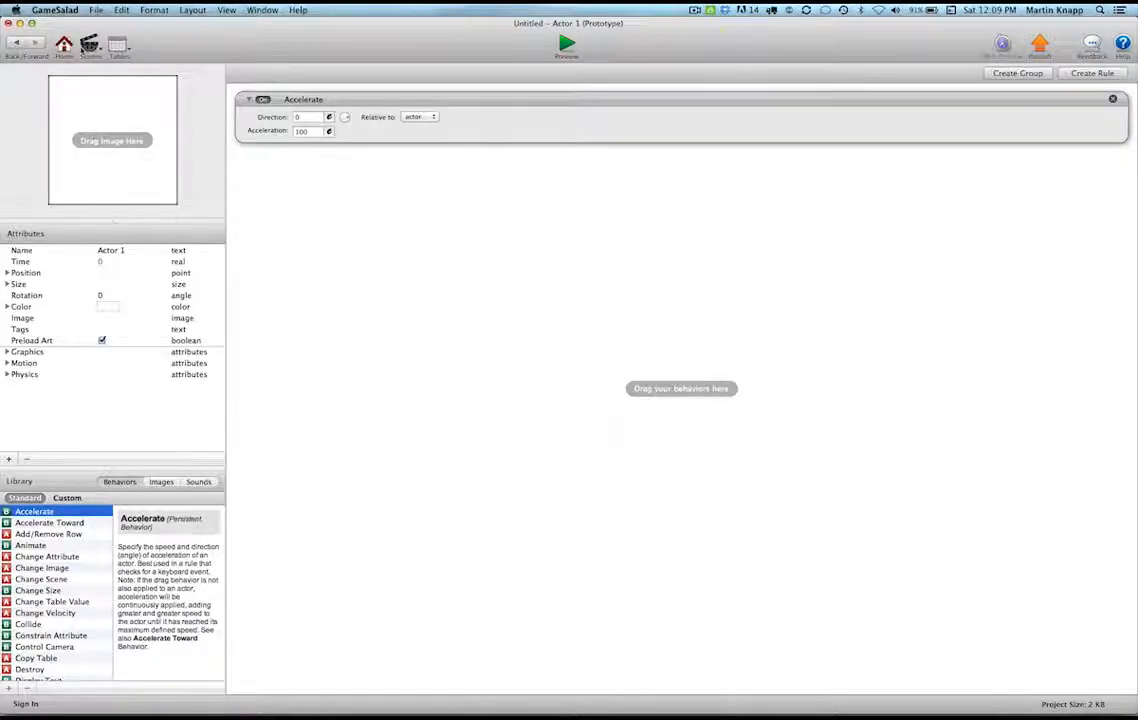
{"action": "left_click", "coordinate": [90, 45]}
{"action": "left_click", "coordinate": [150, 62]}
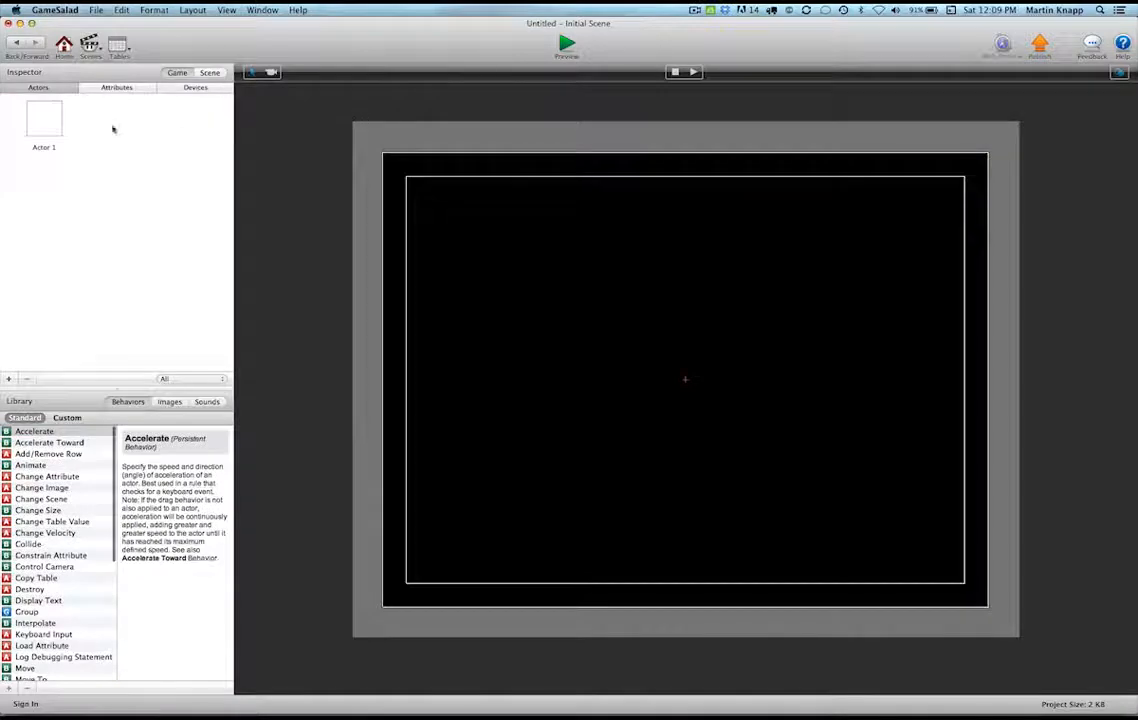
{"action": "left_click_drag", "start_coordinate": [44, 120], "coordinate": [697, 403]}
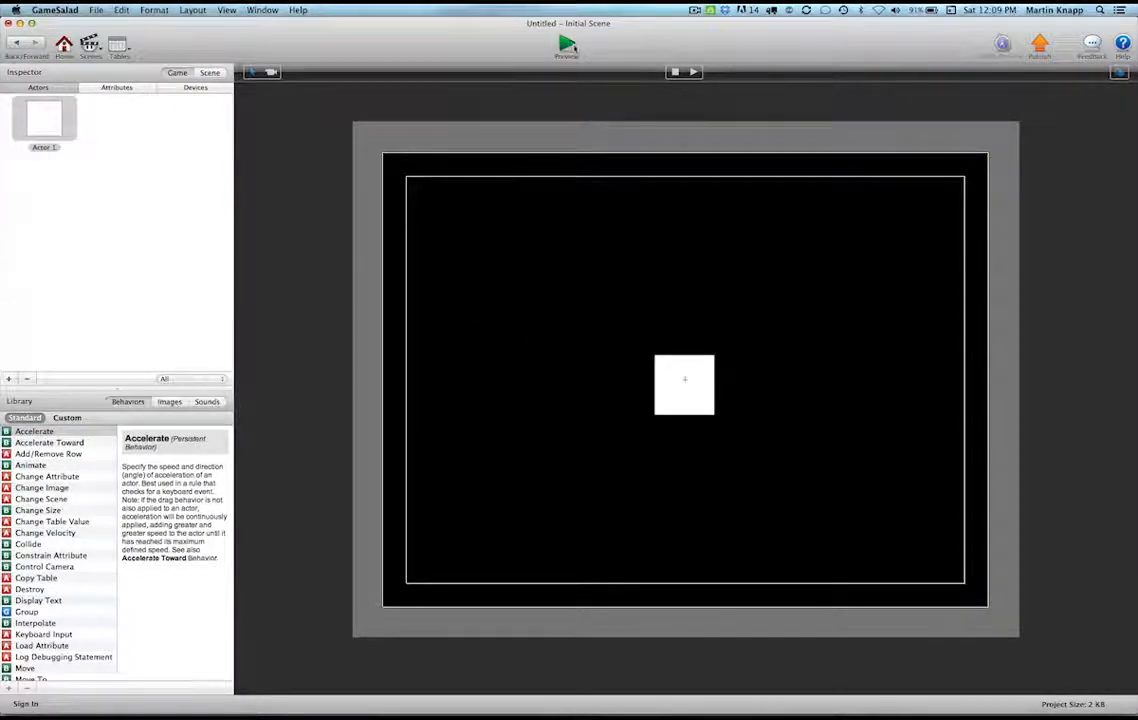
- Preview the game to watch the actor's motion, then return to Initial Scene
{"action": "left_click", "coordinate": [567, 44]}
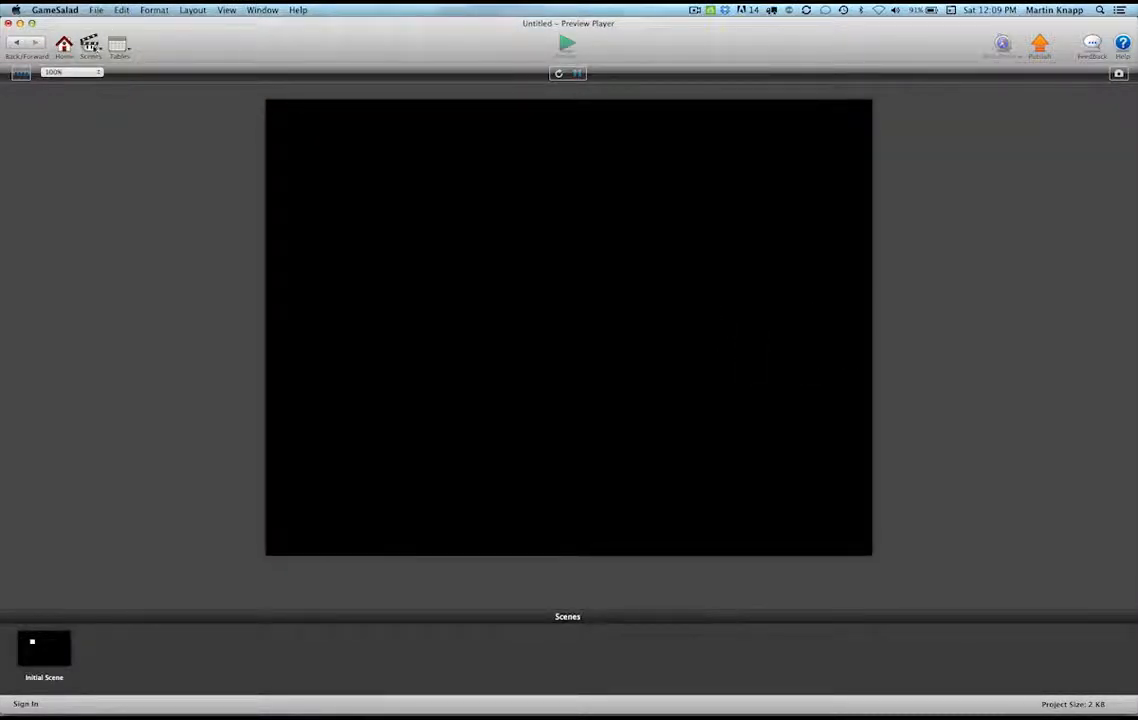
{"action": "left_click", "coordinate": [90, 46]}
{"action": "left_click", "coordinate": [147, 58]}
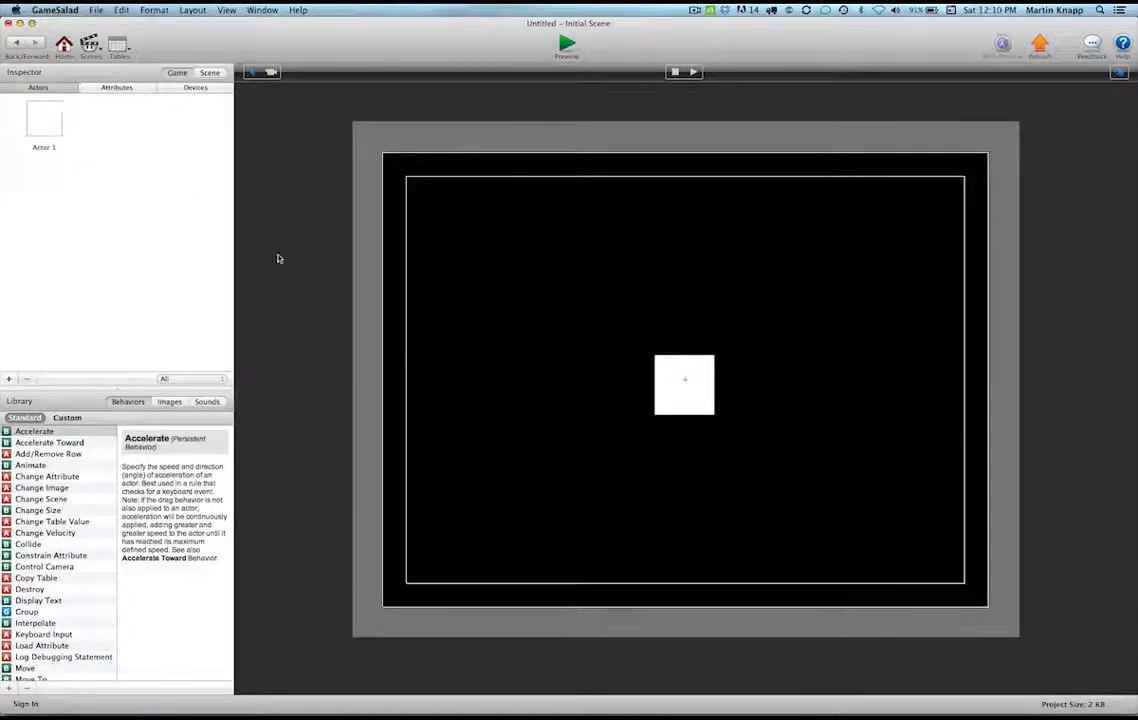
- Open the actor instance placed in the scene to view its locked behaviors, then return to the scene
{"action": "left_click", "coordinate": [706, 400]}
{"action": "double_click", "coordinate": [707, 401]}
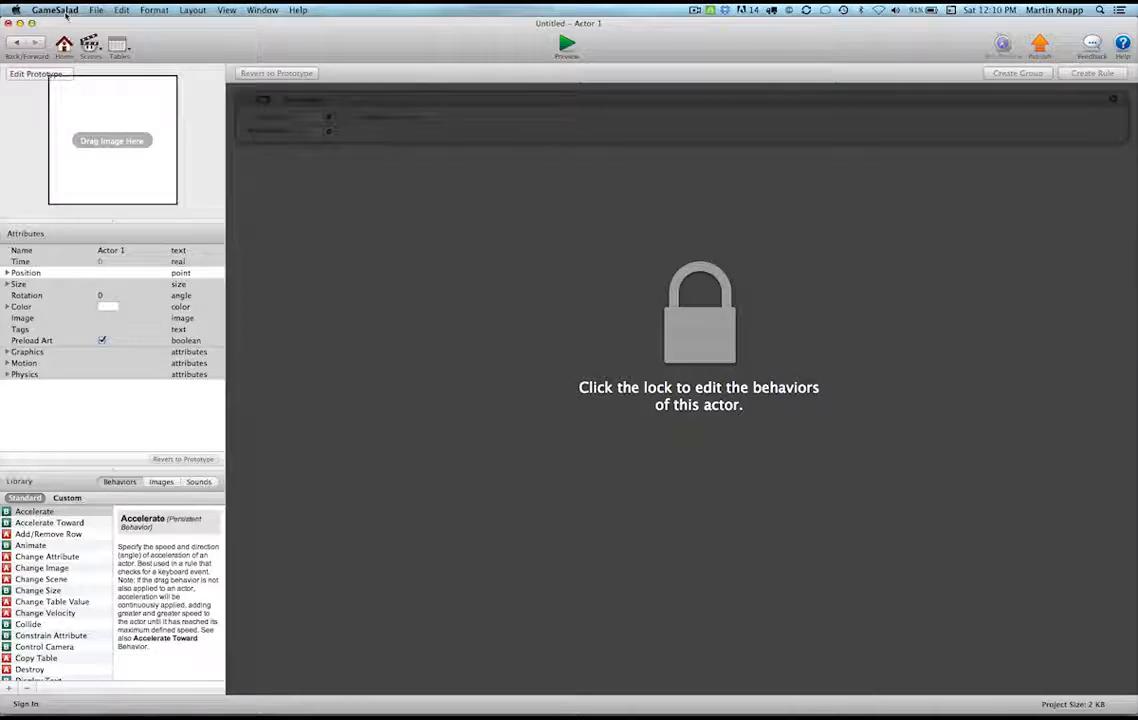
{"action": "left_click", "coordinate": [15, 42]}
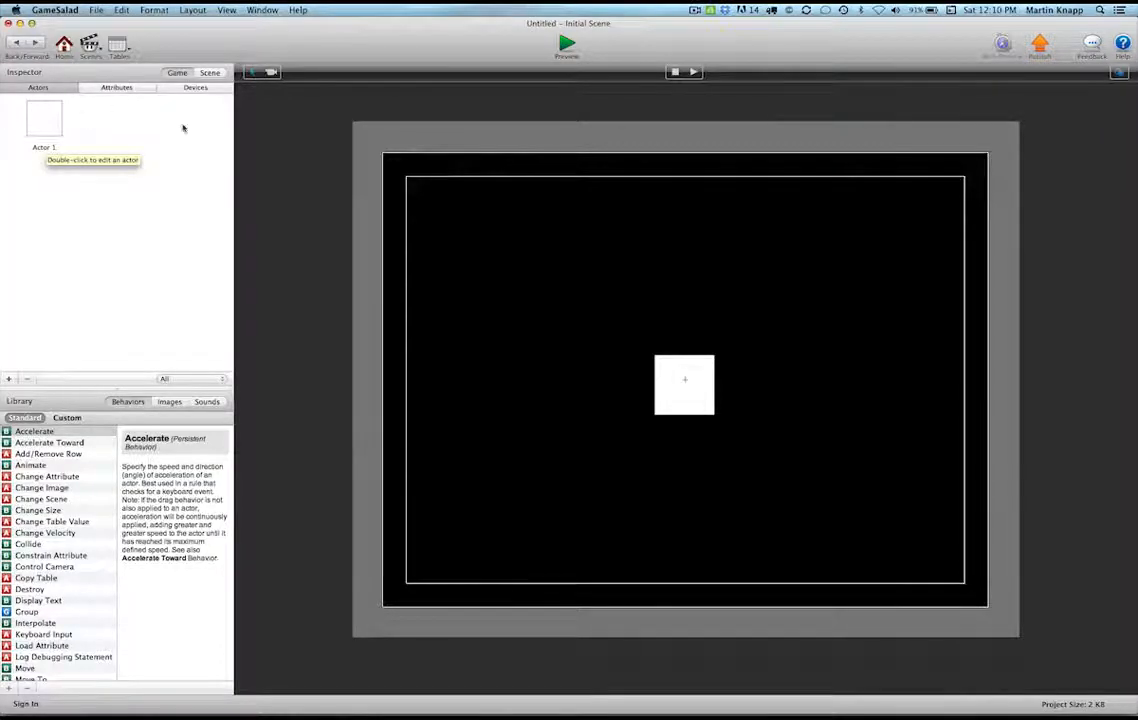
- Move the actor slightly up and left, place three more Actor 1 copies around the scene, and preview them together
{"action": "left_click_drag", "start_coordinate": [699, 373], "coordinate": [645, 335]}
{"action": "left_click", "coordinate": [53, 130]}
{"action": "left_click_drag", "start_coordinate": [53, 130], "coordinate": [490, 455]}
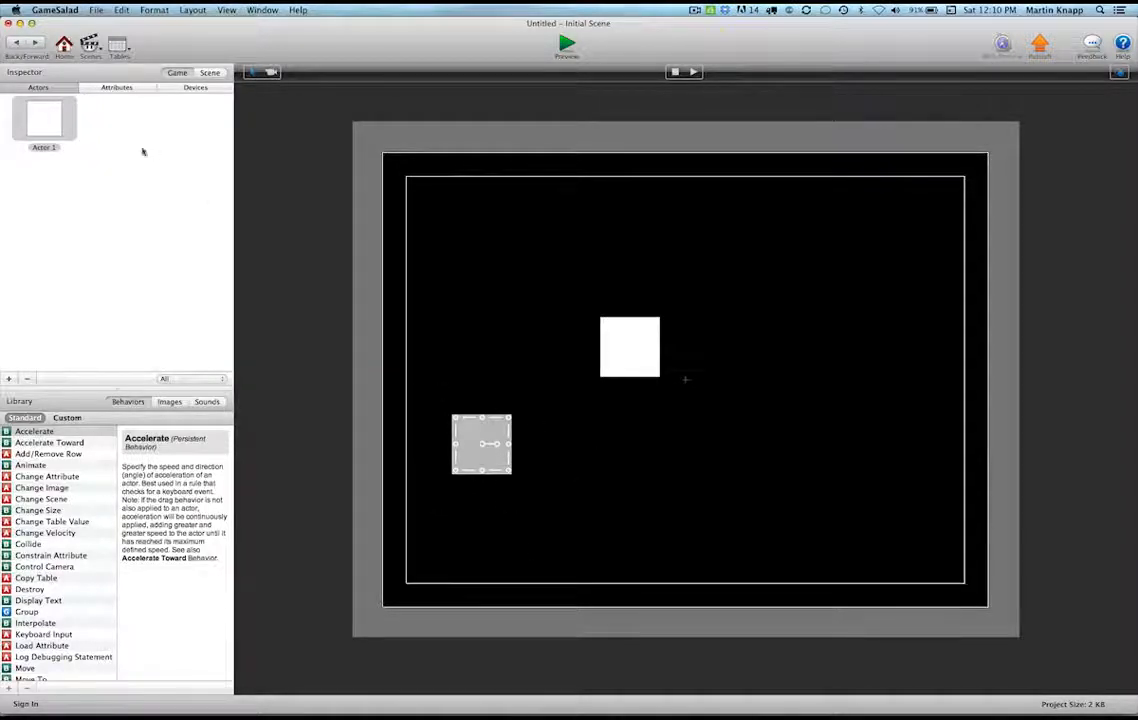
{"action": "left_click", "coordinate": [46, 131]}
{"action": "left_click_drag", "start_coordinate": [46, 131], "coordinate": [768, 325]}
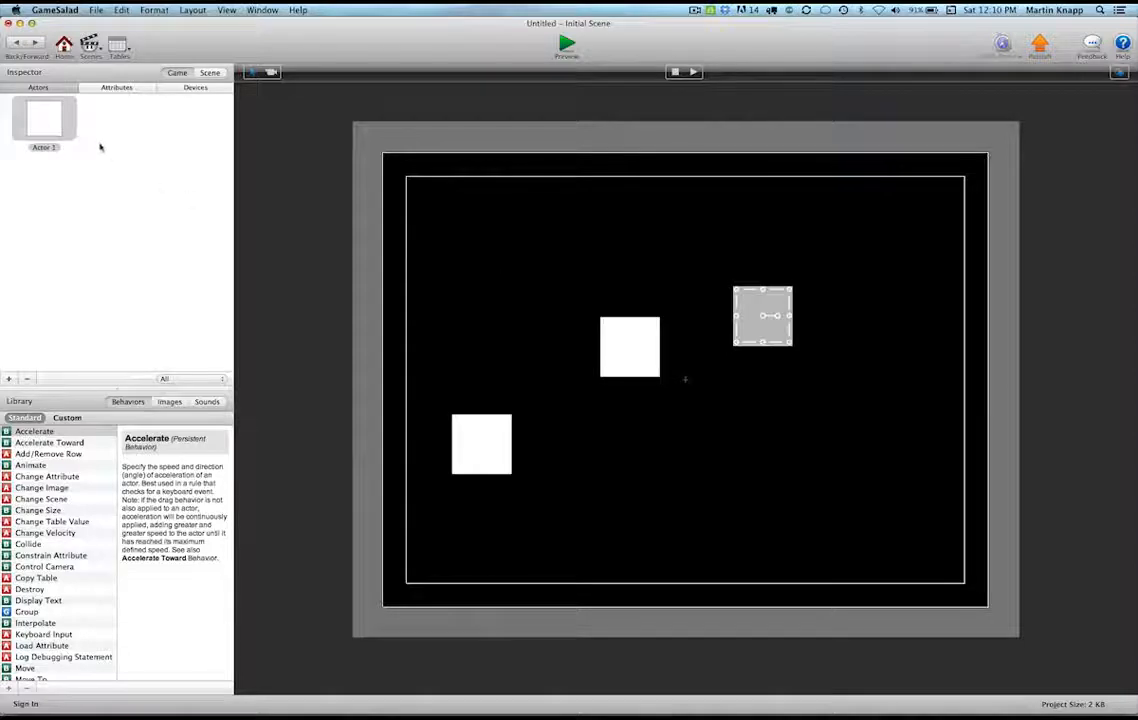
{"action": "left_click_drag", "start_coordinate": [58, 131], "coordinate": [770, 467]}
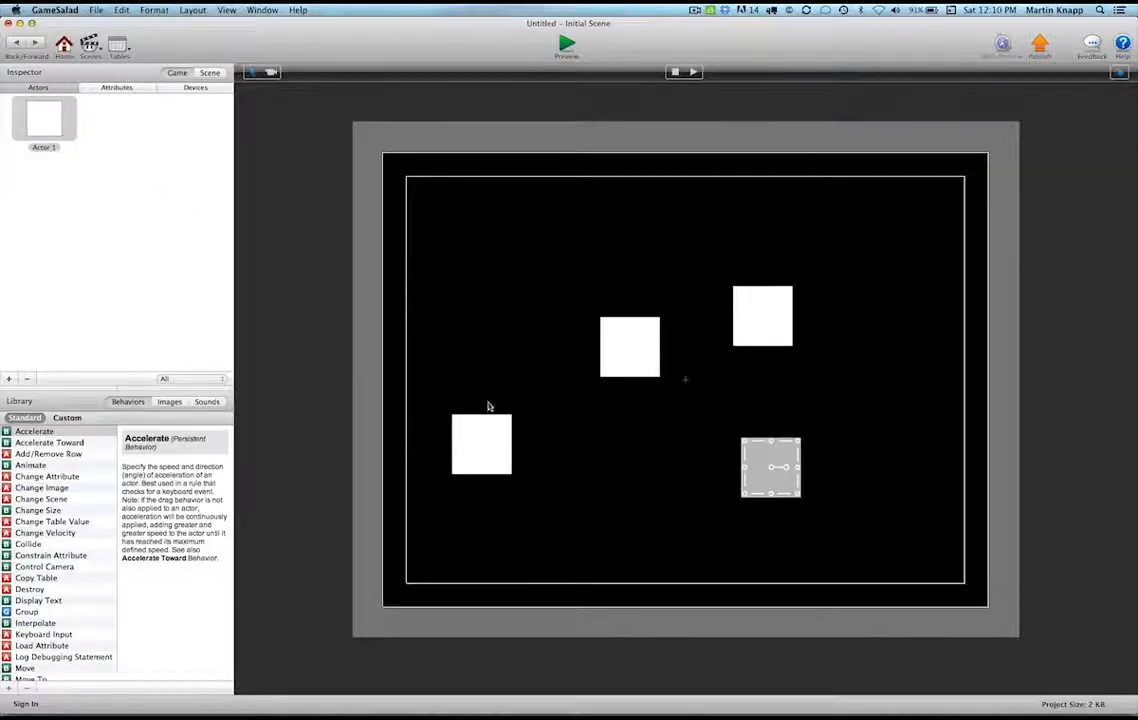
{"action": "left_click", "coordinate": [568, 46]}
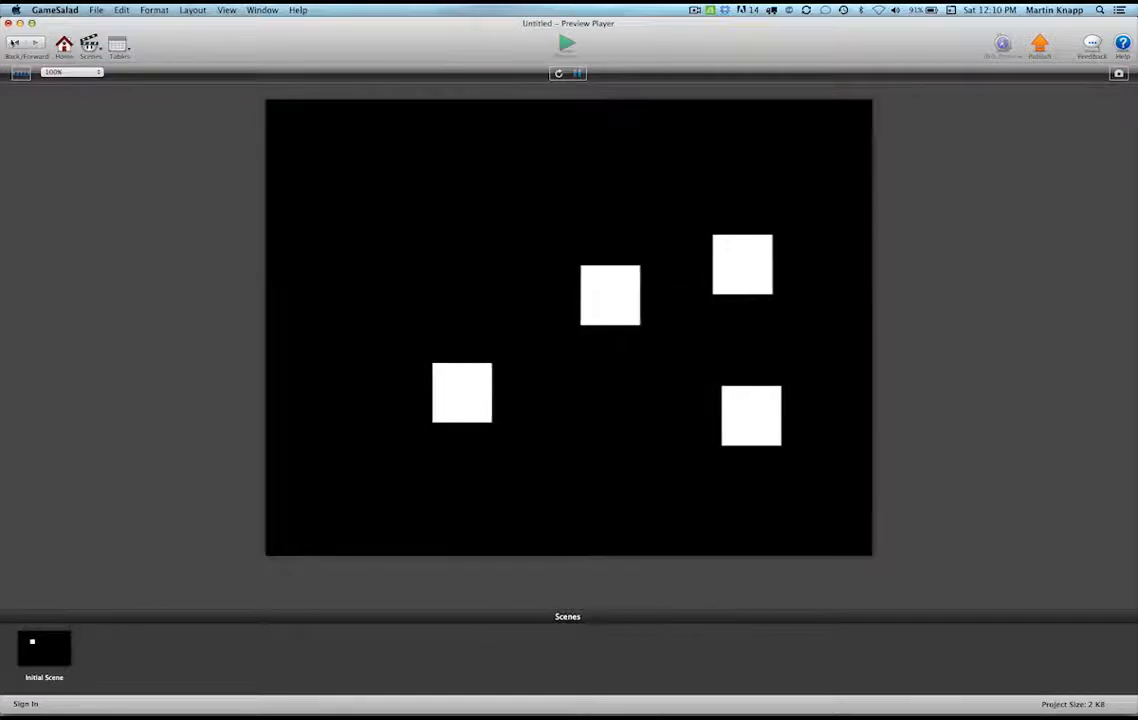
{"action": "left_click", "coordinate": [17, 43]}
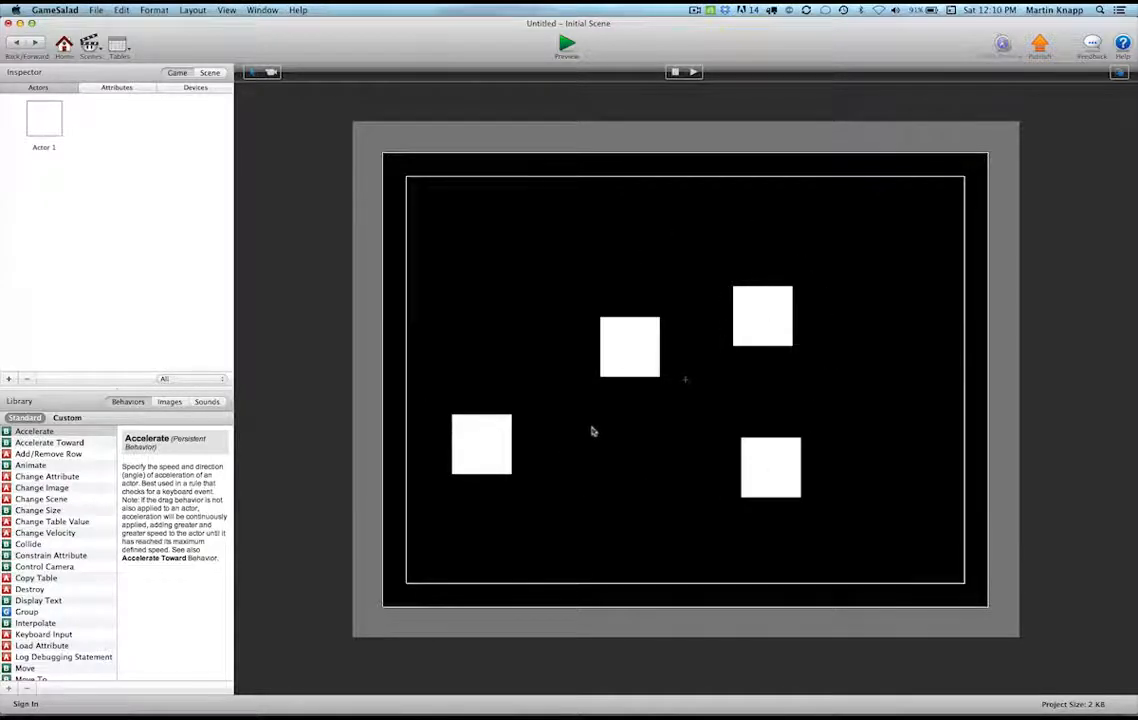
- Set the Accelerate direction in the Actor 1 prototype to about 297.68 and preview the effect on all four copies
{"action": "double_click", "coordinate": [44, 121]}
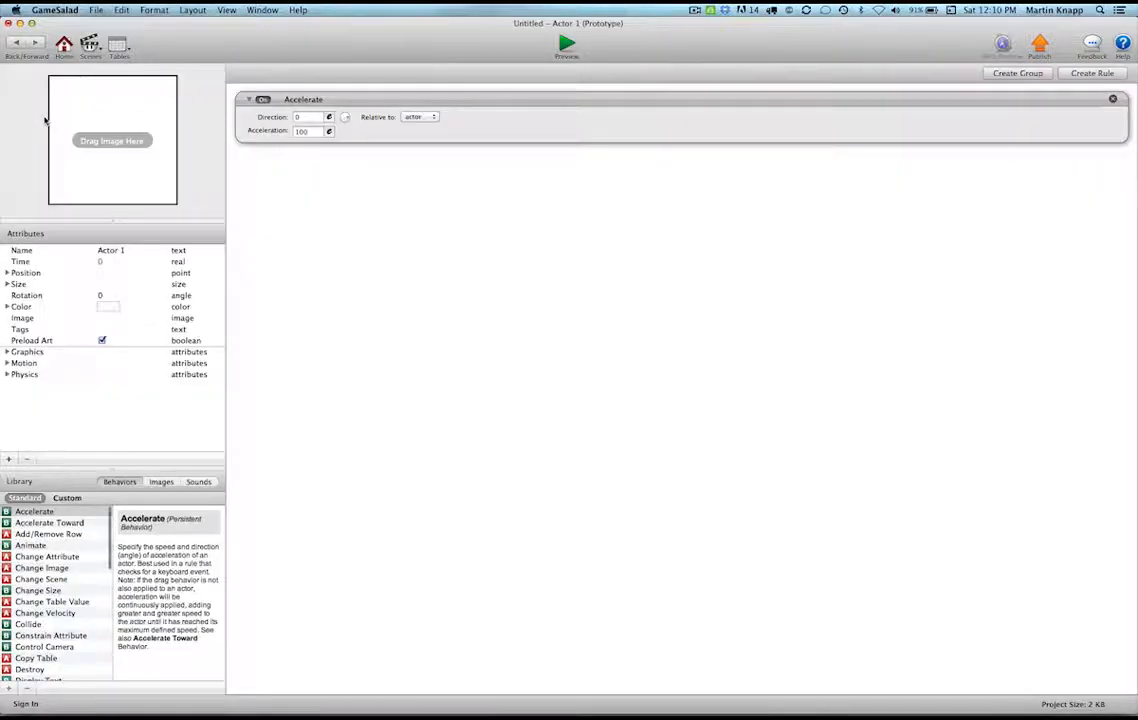
{"action": "mouse_move", "coordinate": [345, 119]}
{"action": "left_mouse_down"}
{"action": "mouse_move", "coordinate": [352, 132]}
{"action": "mouse_move", "coordinate": [340, 117]}
{"action": "left_mouse_up"}
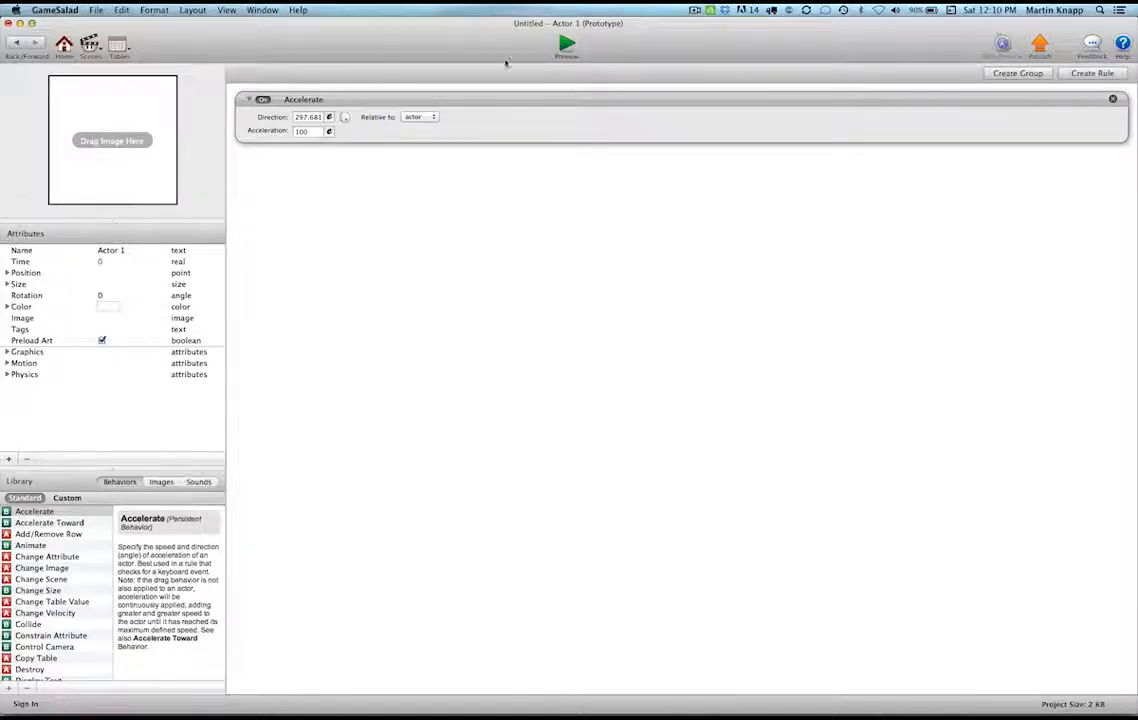
{"action": "left_click", "coordinate": [567, 45]}
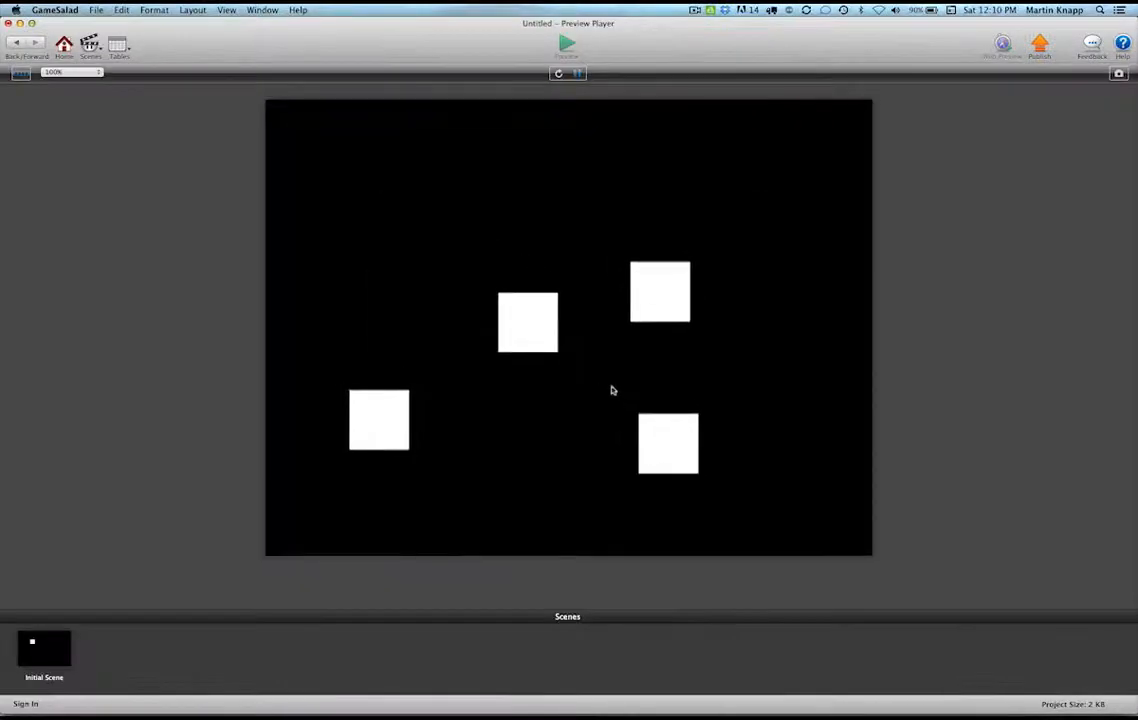
{"action": "left_click", "coordinate": [18, 45]}
{"action": "left_click", "coordinate": [16, 43]}
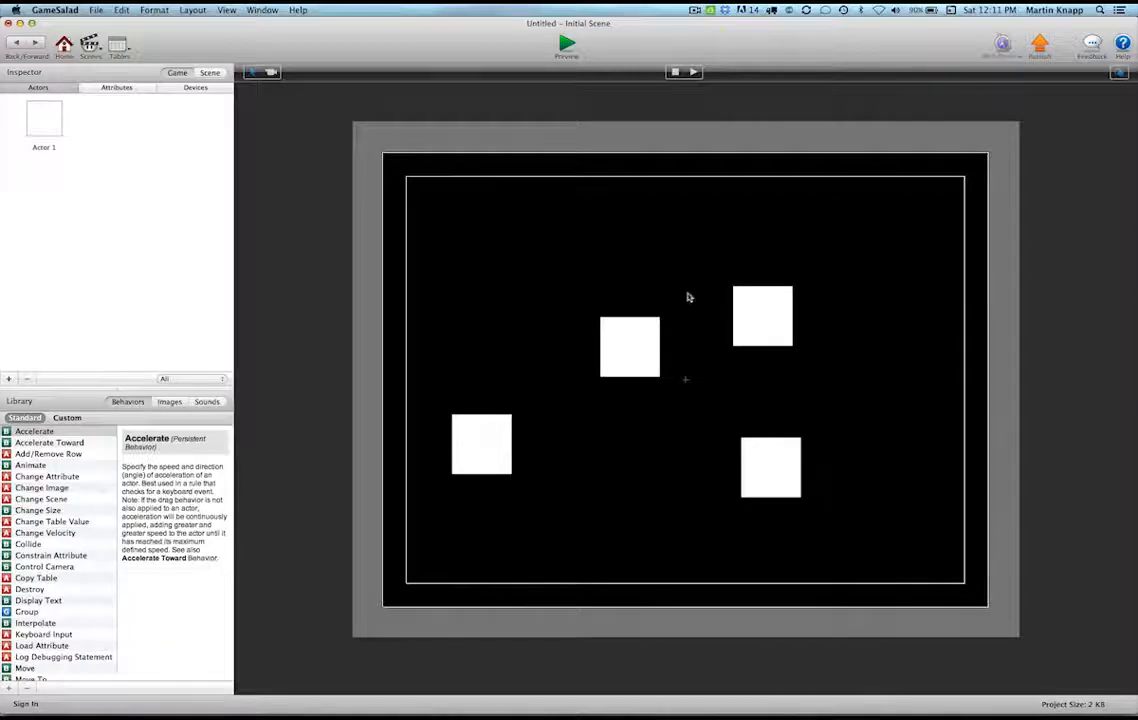
- Unlock the lower-right actor instance, set only its Accelerate direction to about 93.87, and preview the scene
{"action": "double_click", "coordinate": [780, 467]}
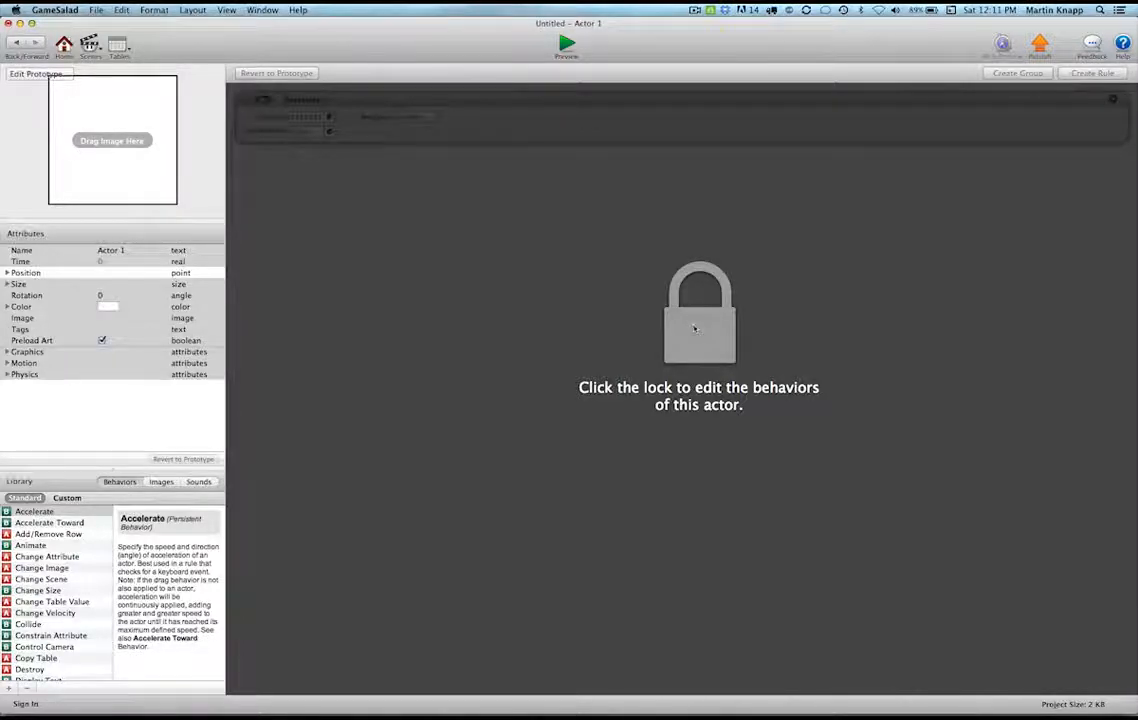
{"action": "left_click", "coordinate": [683, 340]}
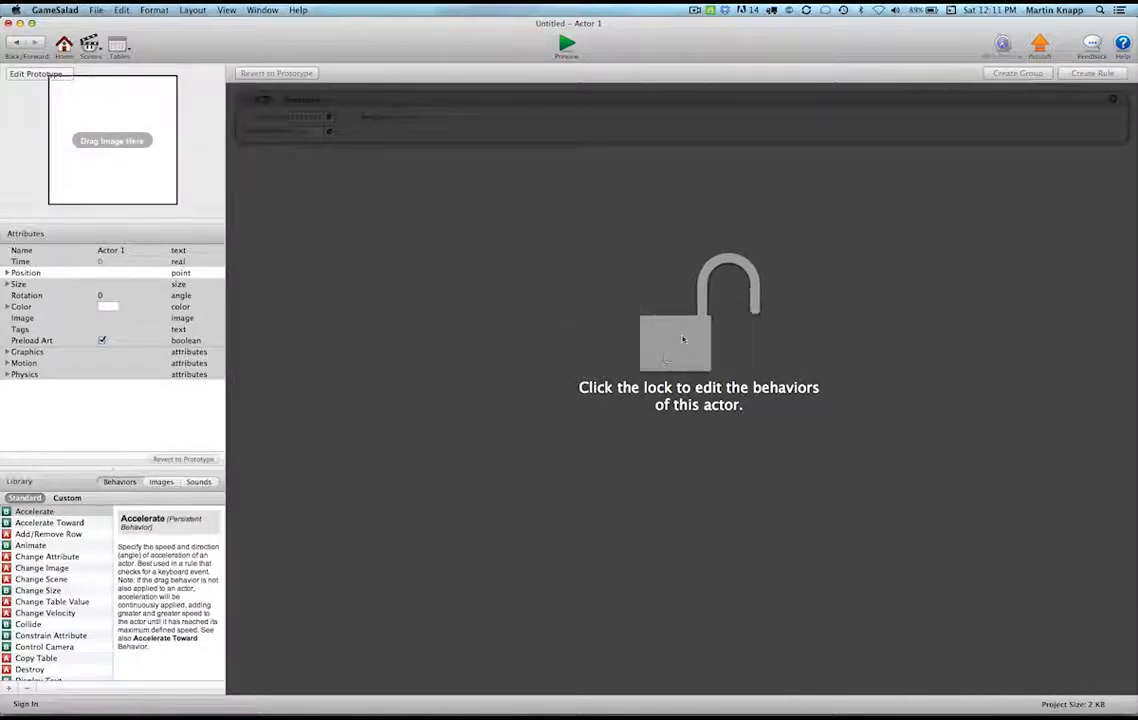
{"action": "left_click_drag", "start_coordinate": [348, 122], "coordinate": [344, 108]}
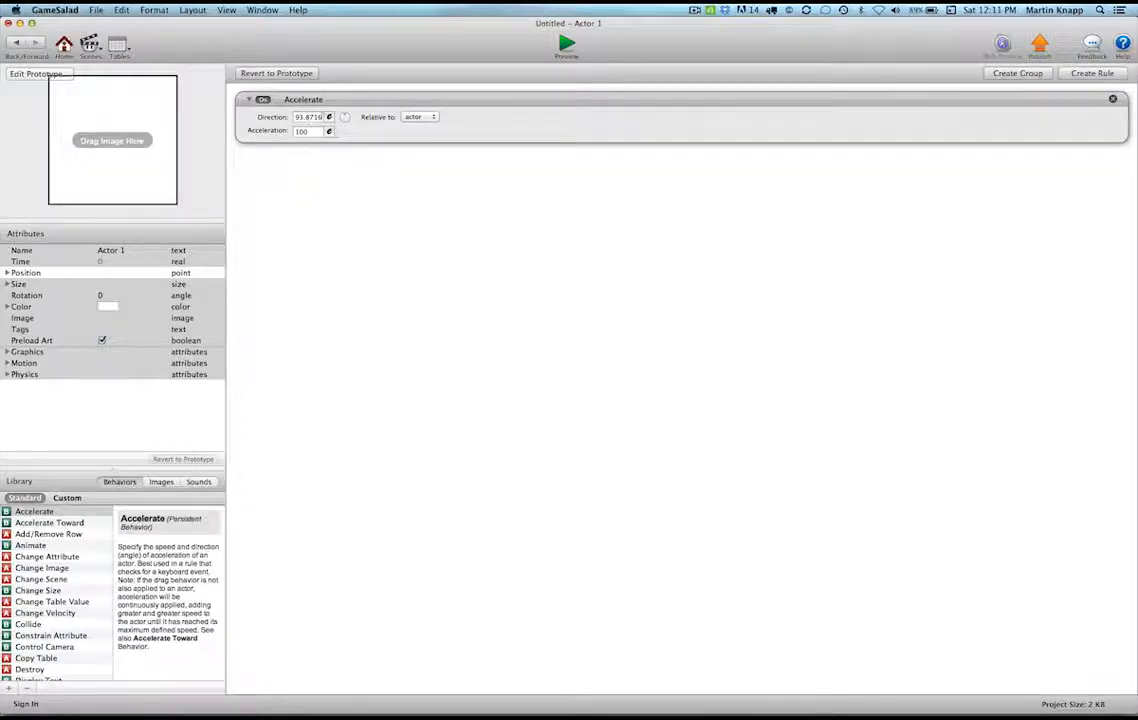
{"action": "left_click", "coordinate": [566, 46]}
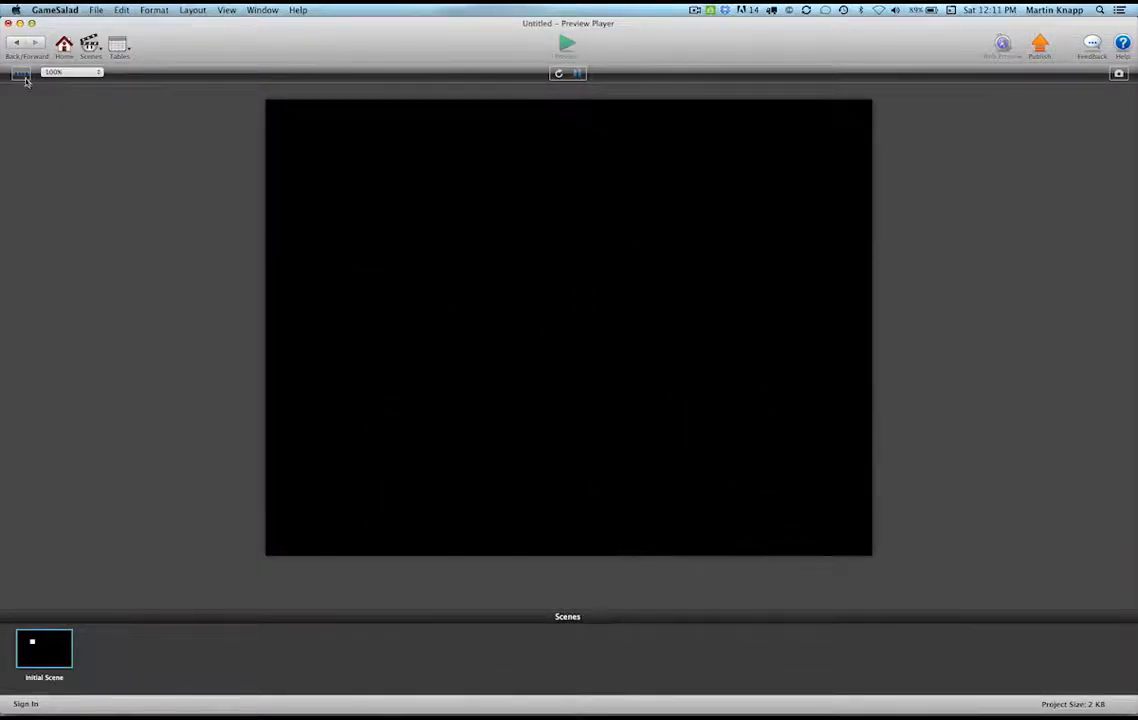
{"action": "left_click", "coordinate": [14, 44]}
{"action": "left_click", "coordinate": [14, 44]}
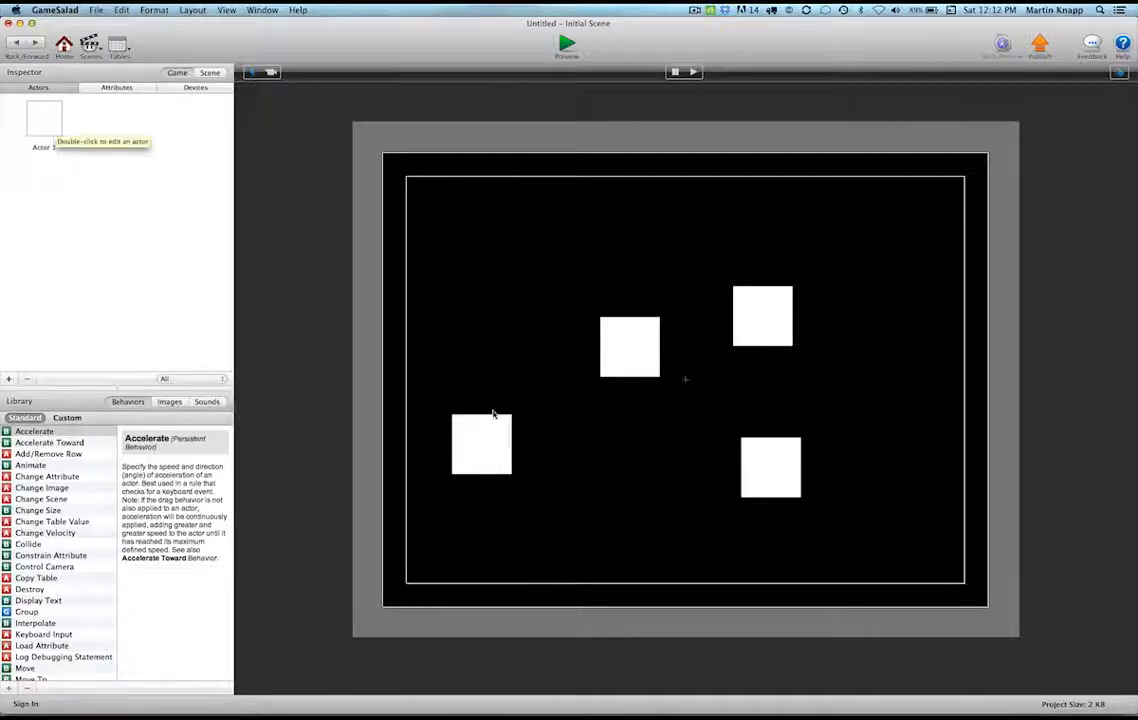
- Delete all four Actor 1 copies from Initial Scene
{"action": "left_click", "coordinate": [478, 437]}
{"action": "key", "text": "Delete"}
{"action": "key", "text": "Delete"}
{"action": "key", "text": "Delete"}
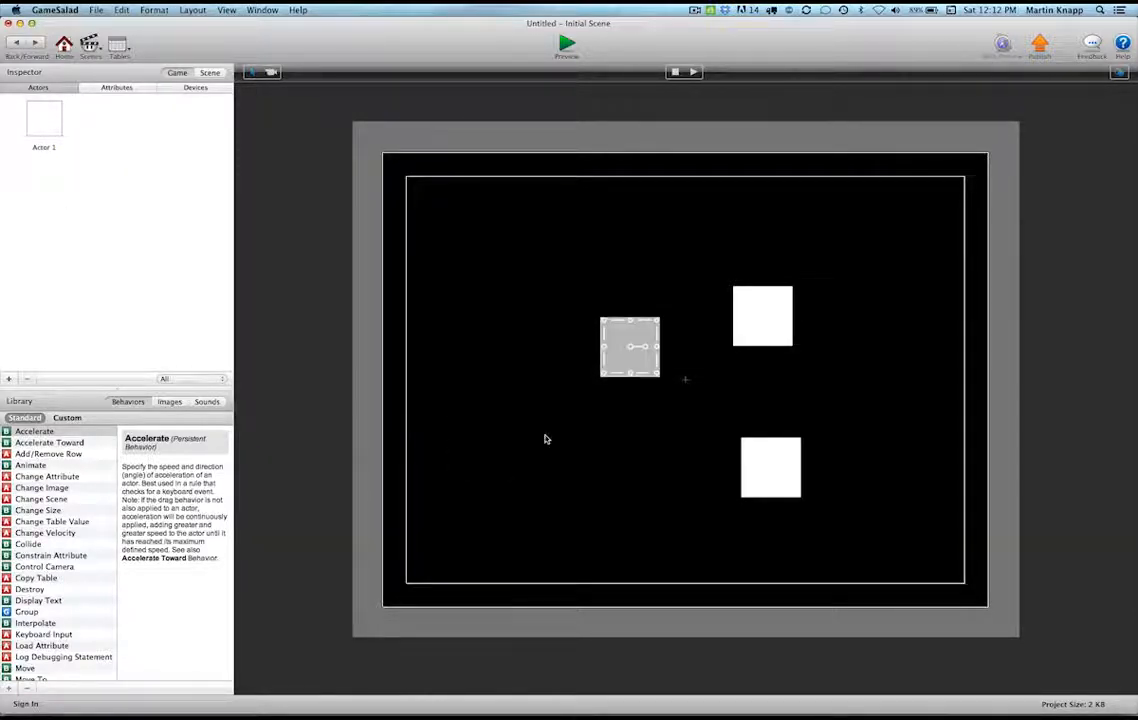
{"action": "key", "text": "Delete"}
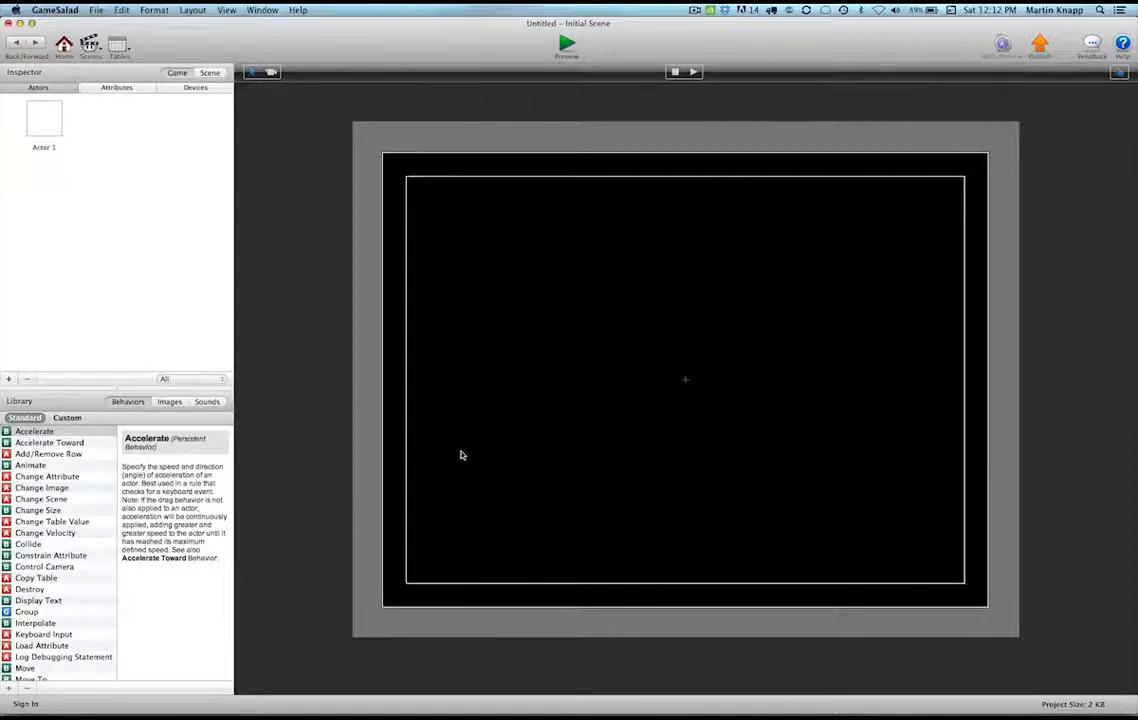
- In the Actor 1 prototype's Accelerate behavior, set the direction to 180 relative to the actor and the acceleration to 60
{"action": "double_click", "coordinate": [39, 122]}
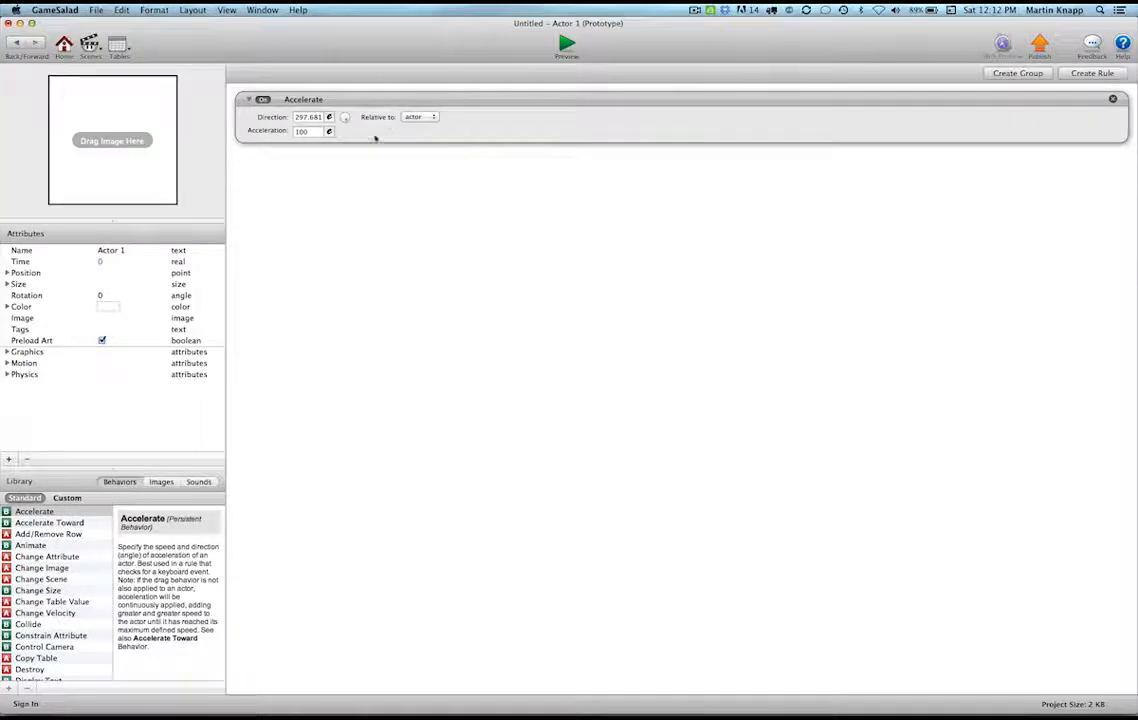
{"action": "left_click", "coordinate": [12, 43]}
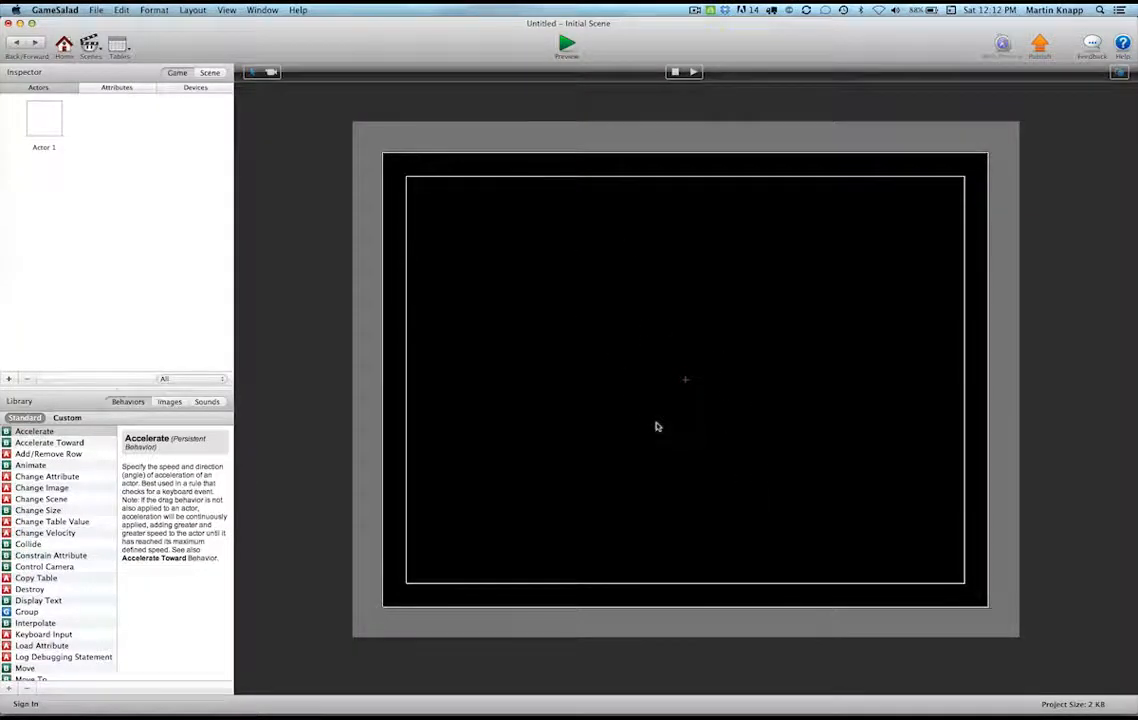
{"action": "double_click", "coordinate": [43, 124]}
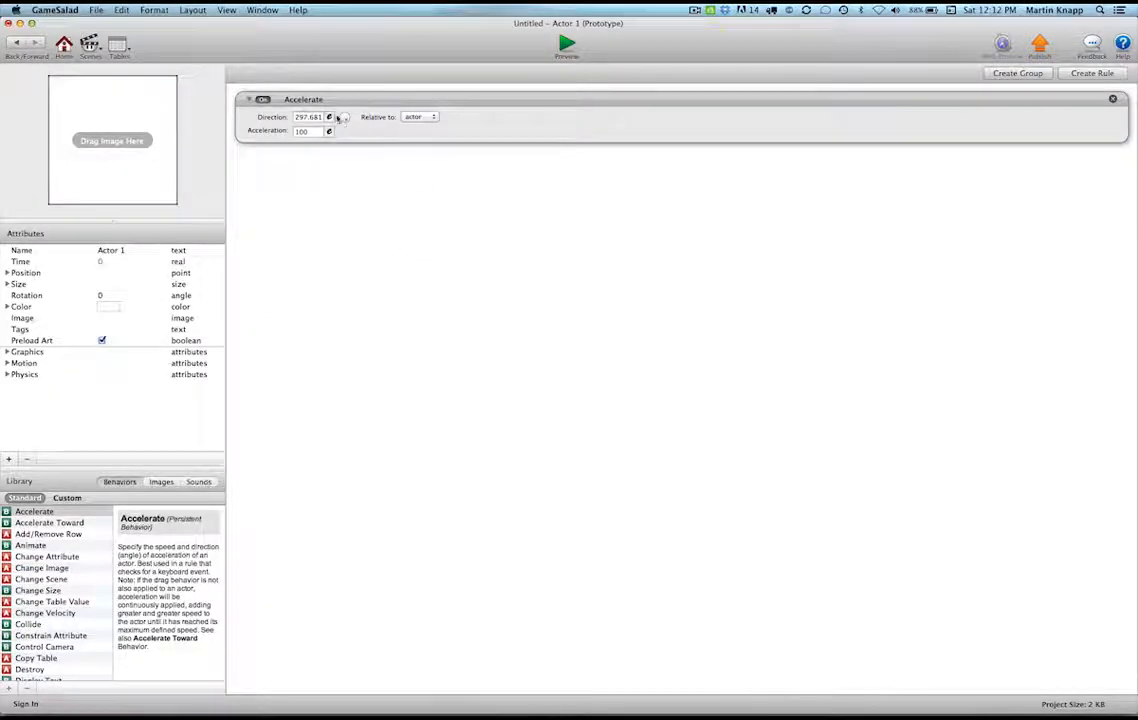
{"action": "mouse_move", "coordinate": [346, 120]}
{"action": "left_mouse_down"}
{"action": "mouse_move", "coordinate": [339, 107]}
{"action": "mouse_move", "coordinate": [328, 125]}
{"action": "mouse_move", "coordinate": [354, 131]}
{"action": "mouse_move", "coordinate": [349, 119]}
{"action": "left_mouse_up"}
{"action": "left_click", "coordinate": [420, 117]}
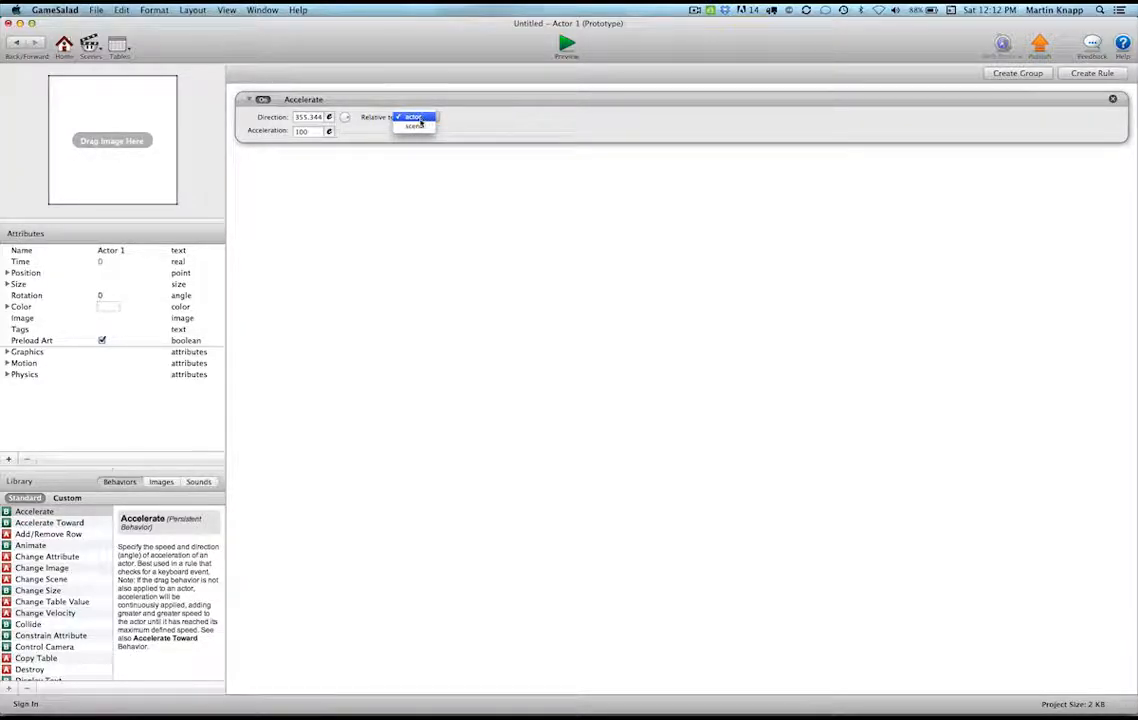
{"action": "left_click", "coordinate": [309, 117]}
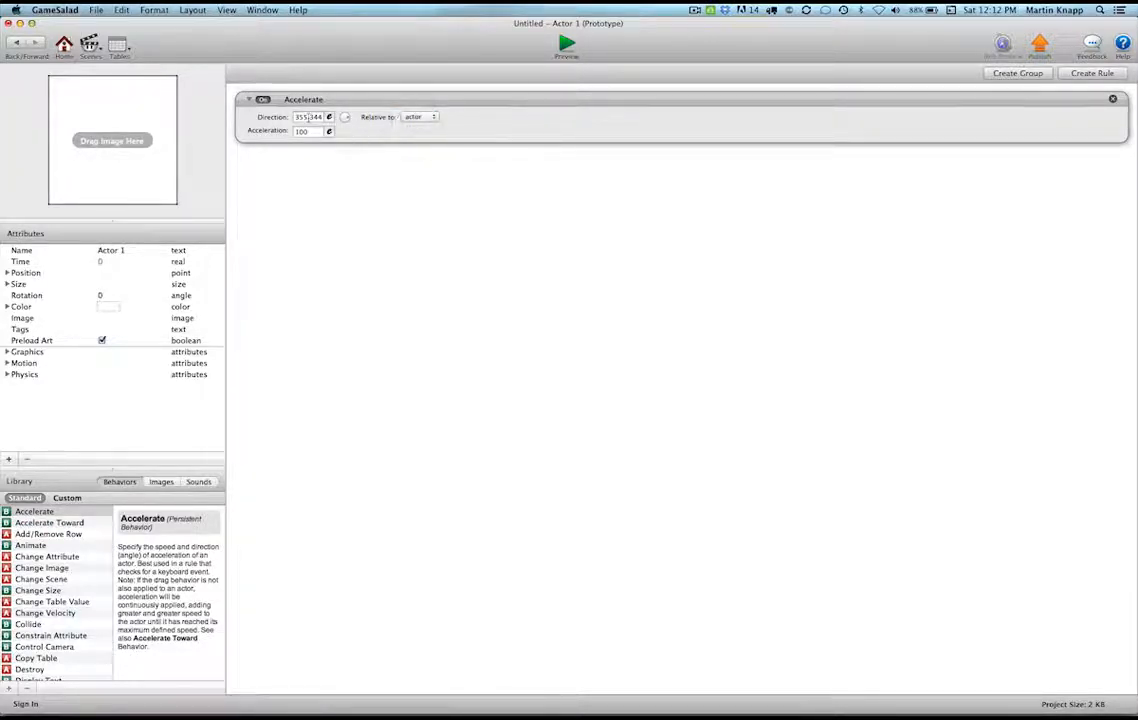
{"action": "type", "text": "0"}
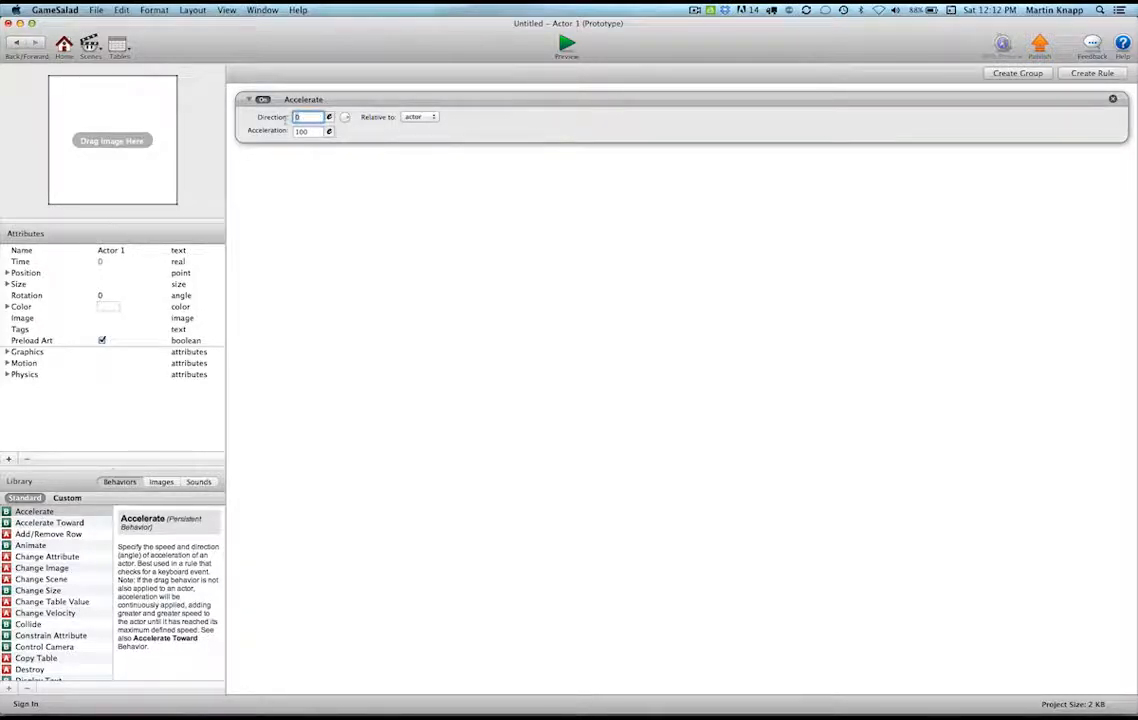
{"action": "key", "text": "BackSpace"}
{"action": "type", "text": "180"}
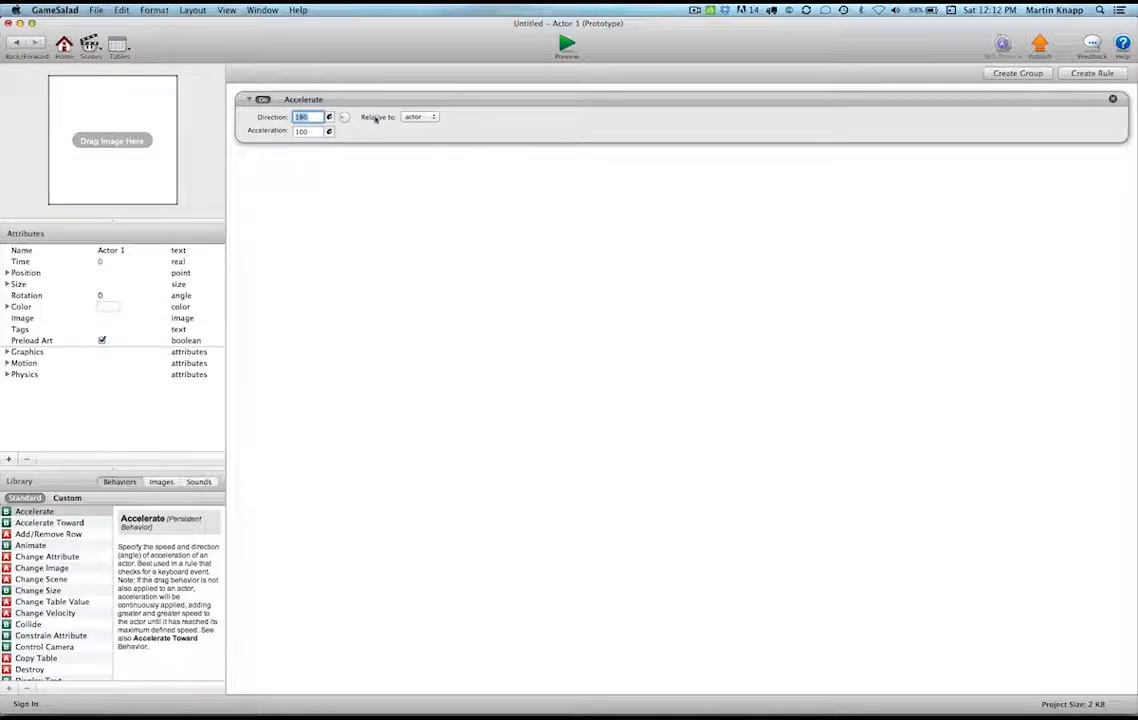
{"action": "key", "text": "Return"}
{"action": "key", "text": "Tab"}
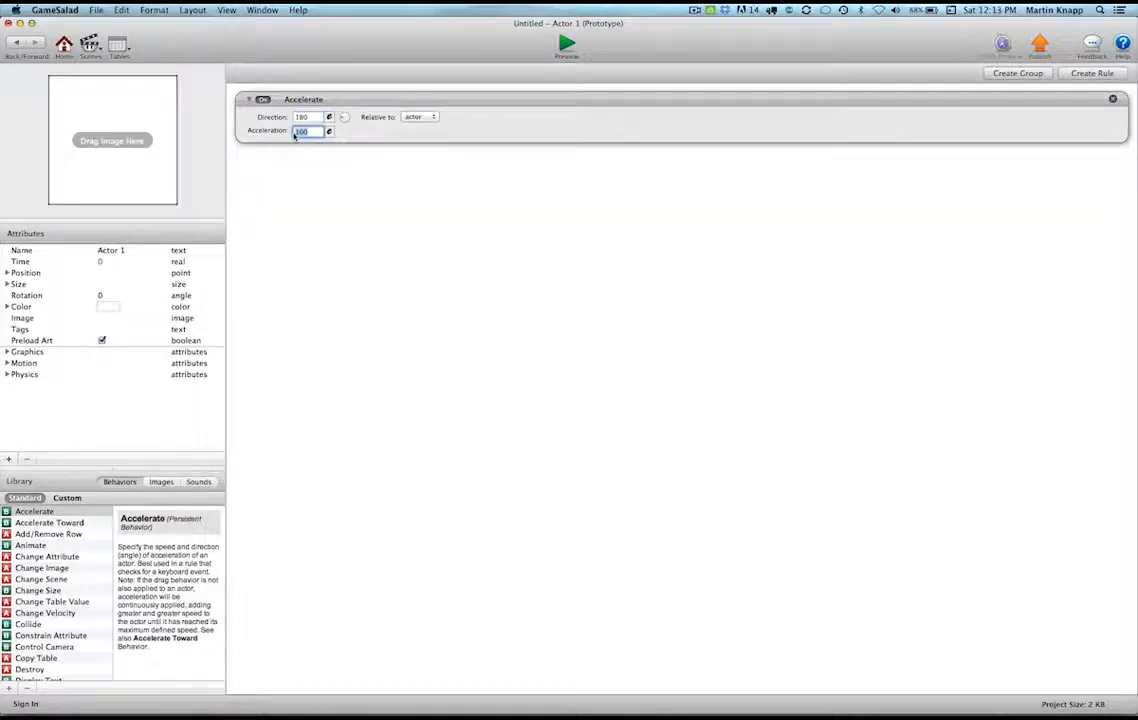
{"action": "type", "text": "60"}
- Place one Actor 1 copy right of centre in Initial Scene, then preview and replay its motion before returning to the scene
{"action": "left_click", "coordinate": [15, 41]}
{"action": "left_click_drag", "start_coordinate": [50, 113], "coordinate": [833, 382]}
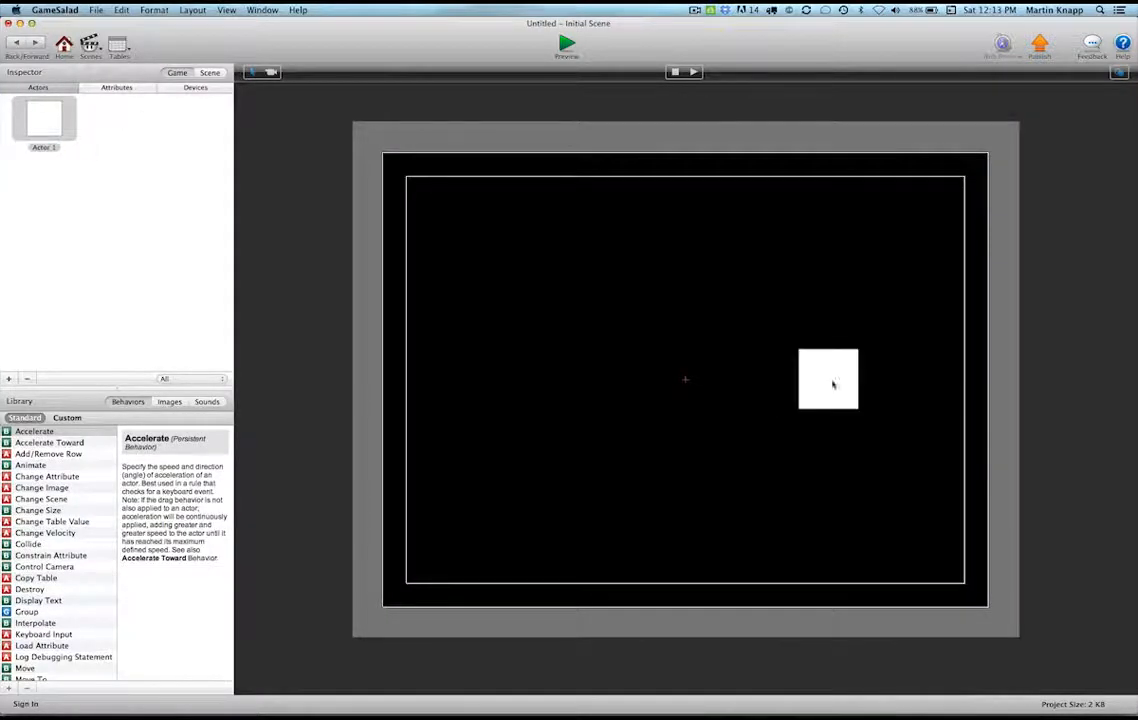
{"action": "left_click", "coordinate": [566, 46]}
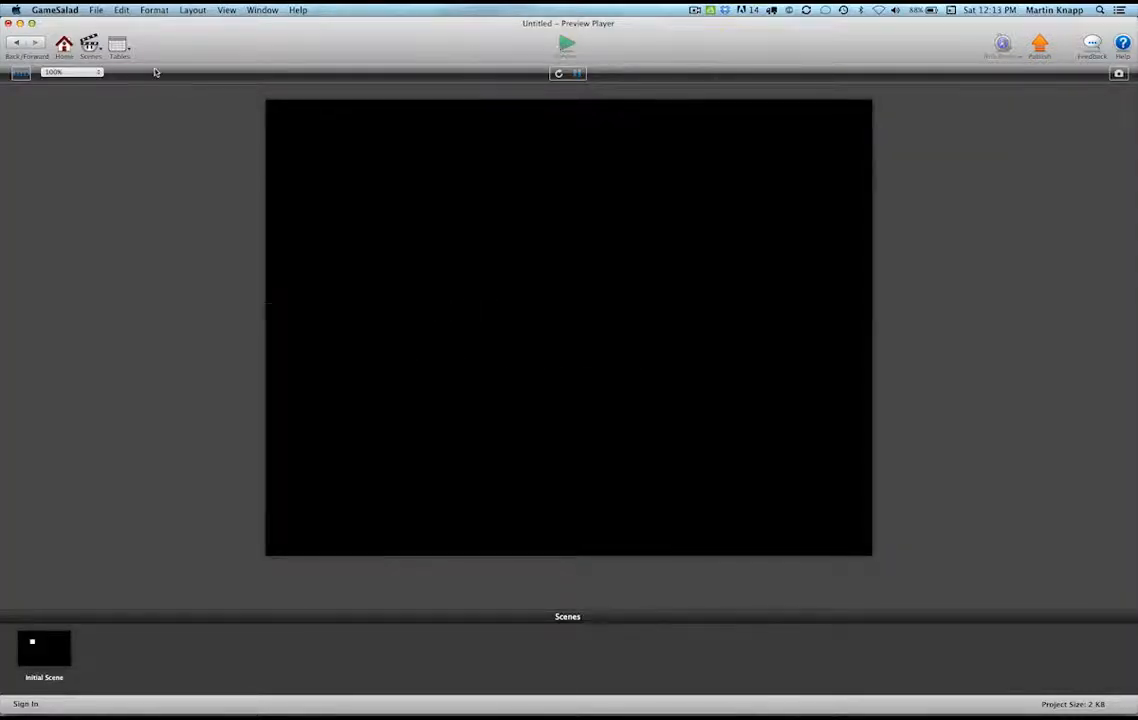
{"action": "left_click", "coordinate": [560, 76]}
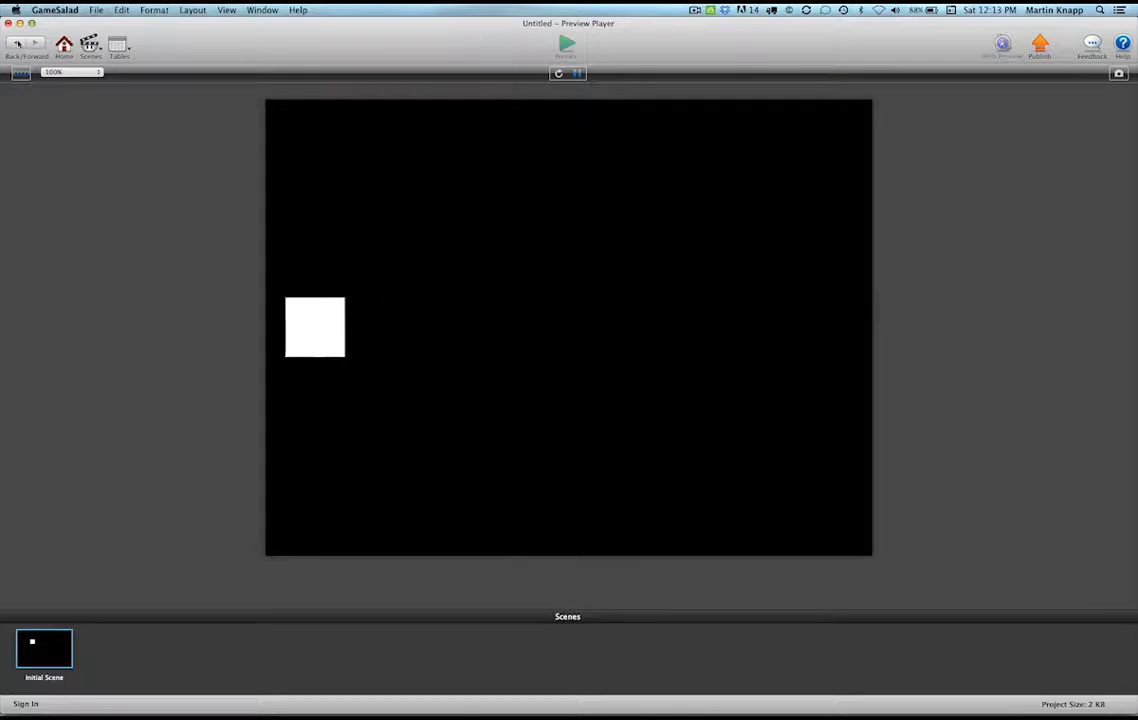
{"action": "left_click", "coordinate": [8, 22]}
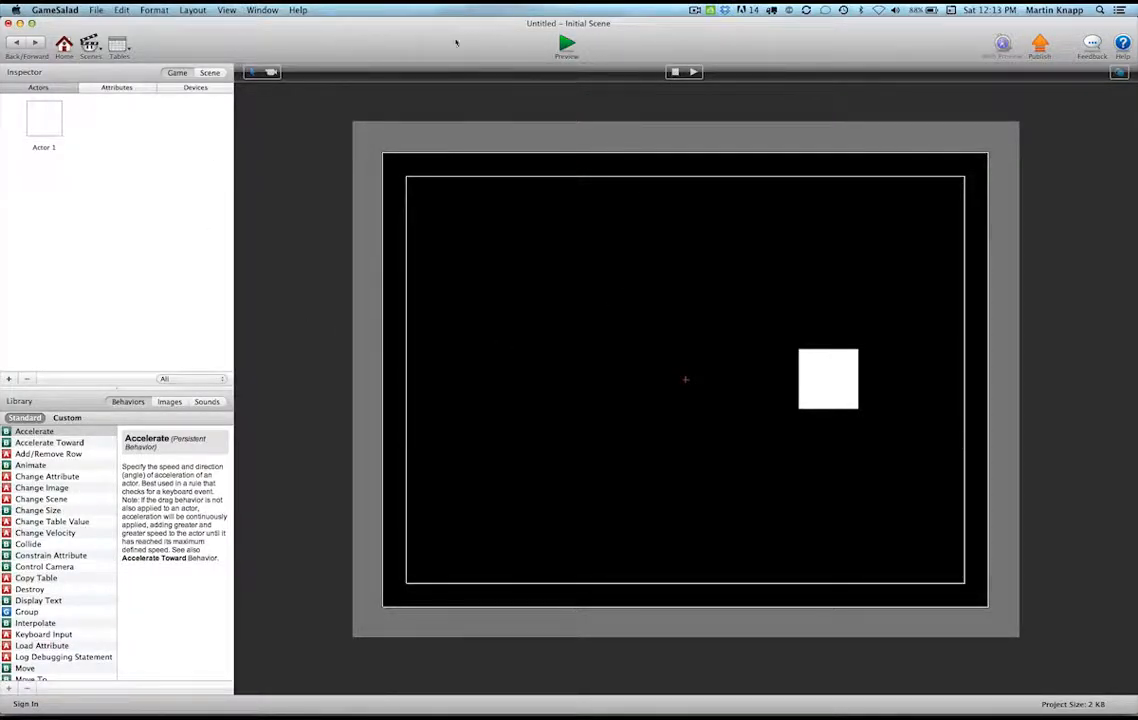
- Play the actor's motion twice directly in the Initial Scene editor, resetting the scene after each run
{"action": "left_click", "coordinate": [694, 73]}
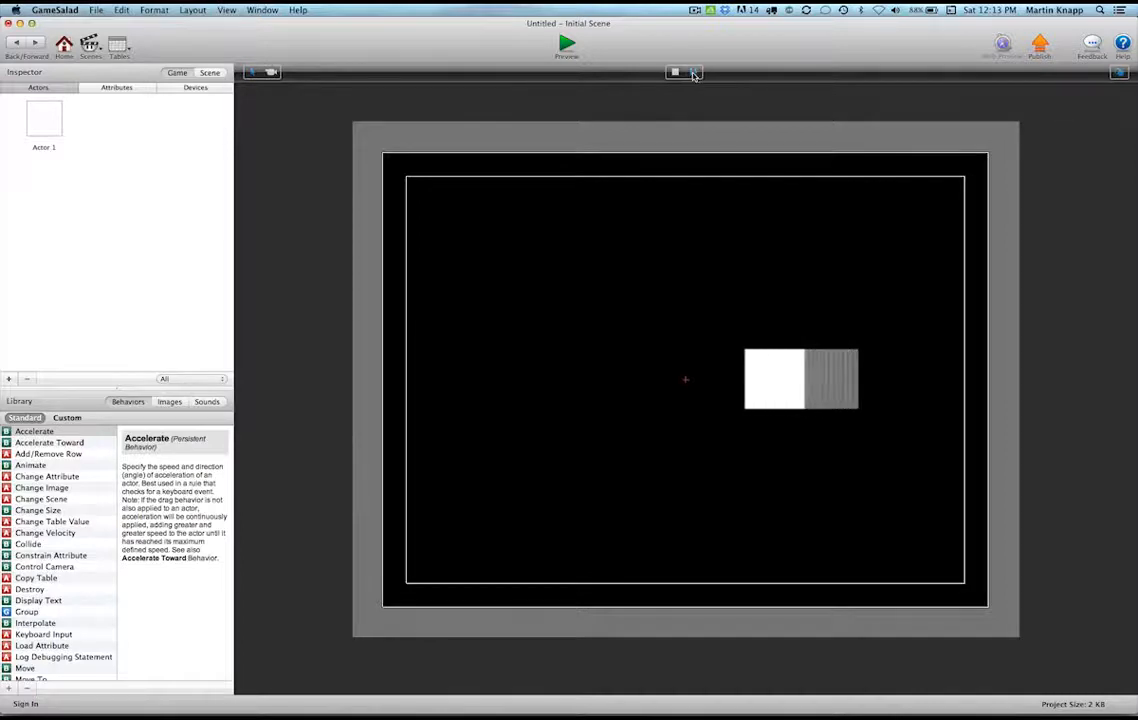
{"action": "left_click", "coordinate": [674, 73]}
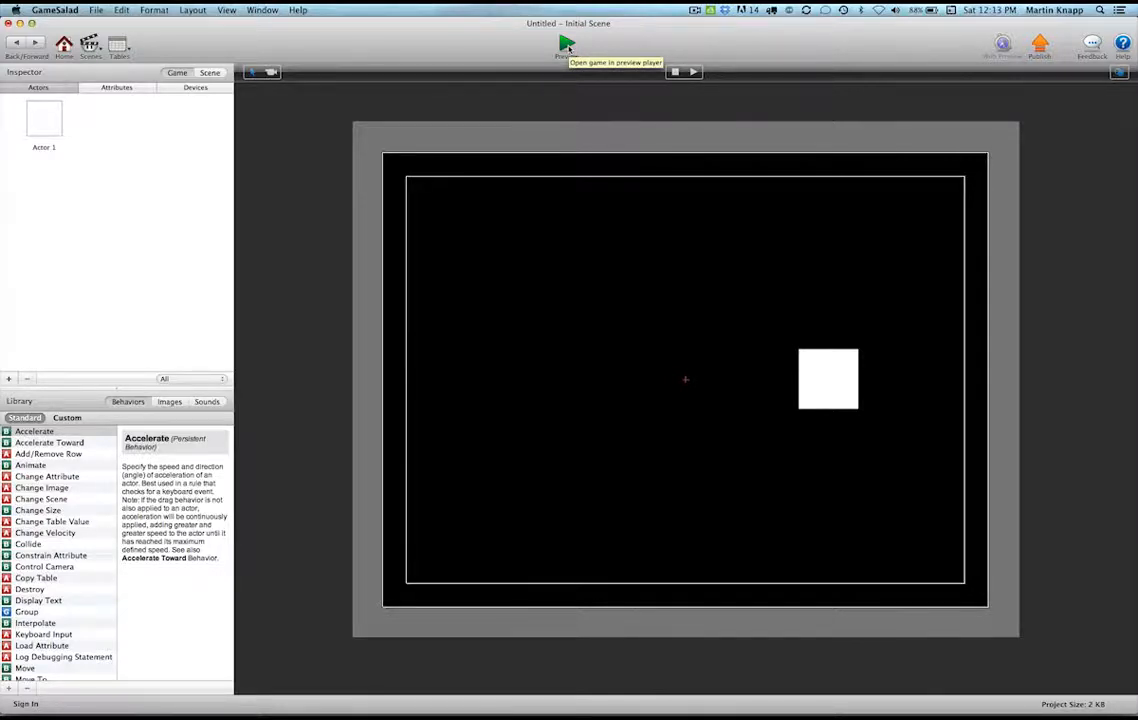
{"action": "left_click", "coordinate": [697, 74]}
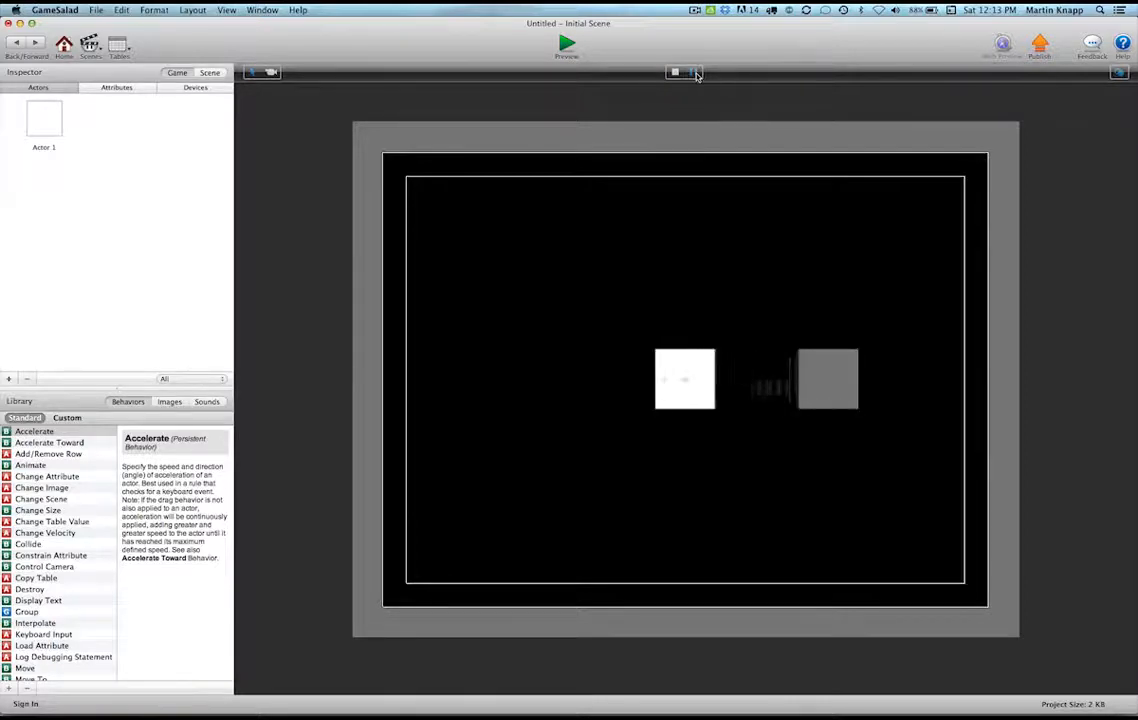
{"action": "left_click", "coordinate": [676, 73]}
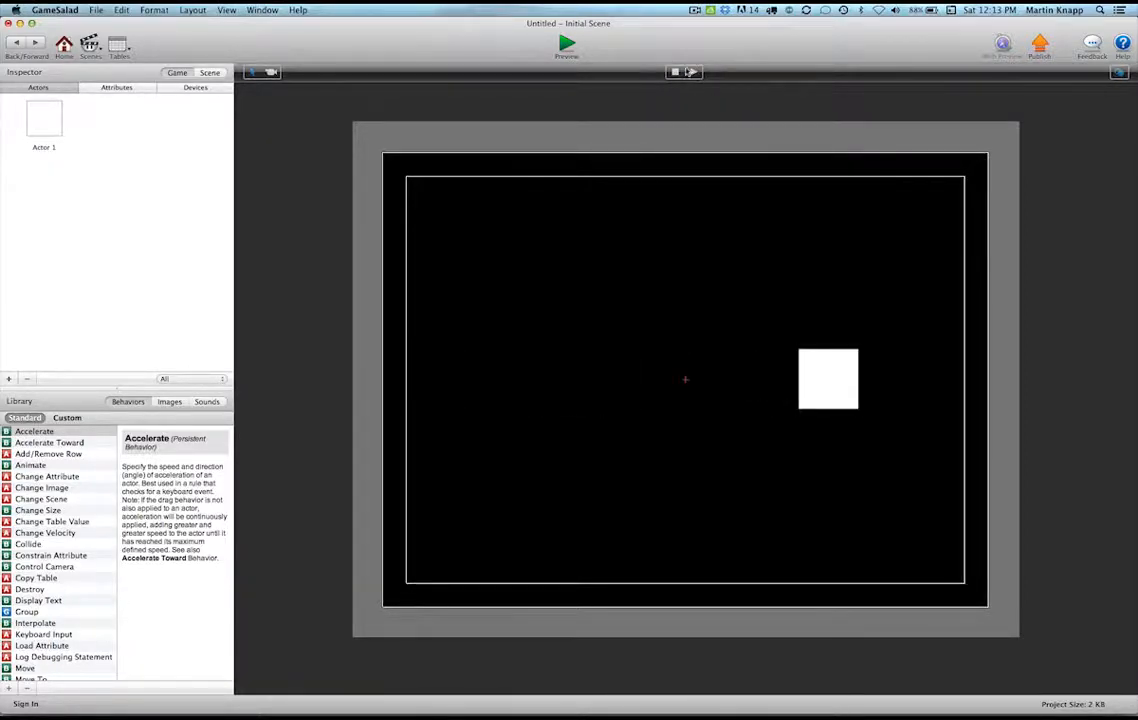
- Preview and restart Initial Scene, then review the Actor 1 prototype's Accelerate settings and return to the scene
{"action": "left_click", "coordinate": [567, 46]}
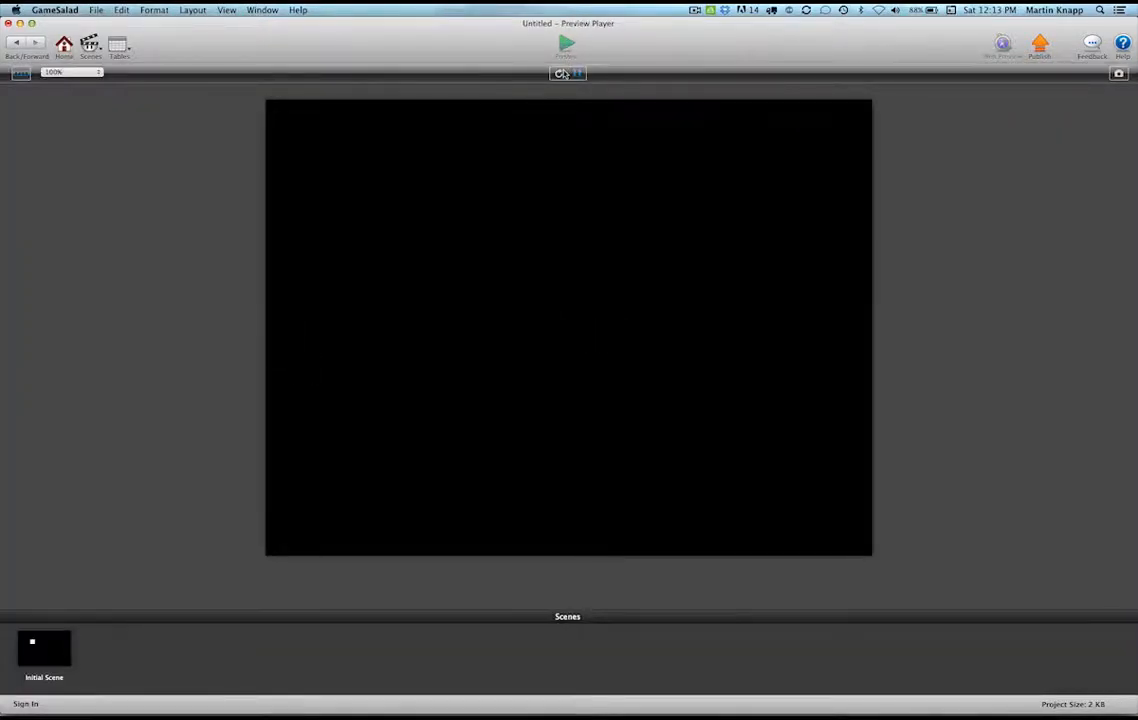
{"action": "left_click", "coordinate": [562, 73]}
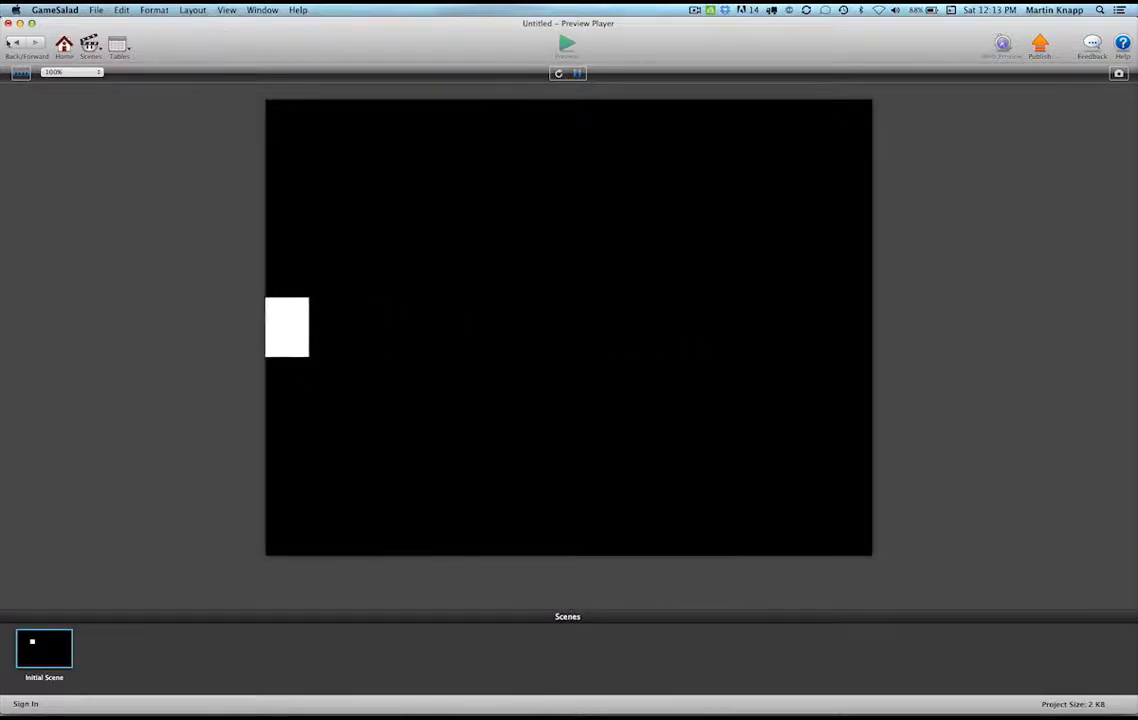
{"action": "left_click", "coordinate": [12, 42]}
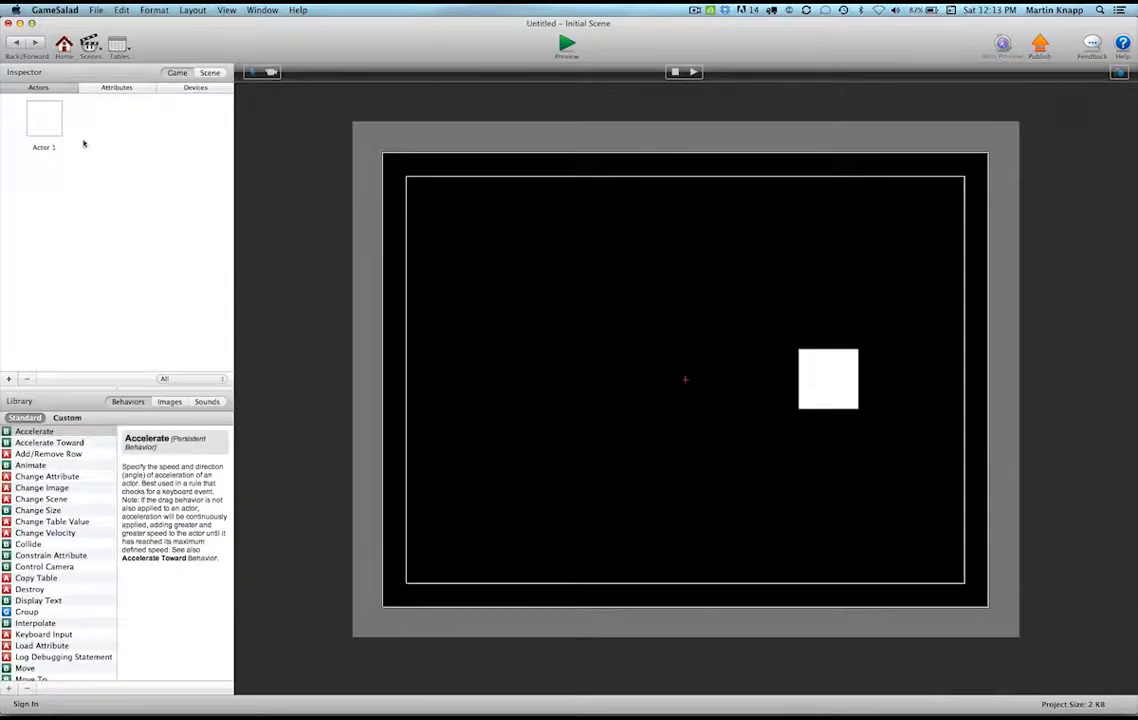
{"action": "double_click", "coordinate": [47, 114]}
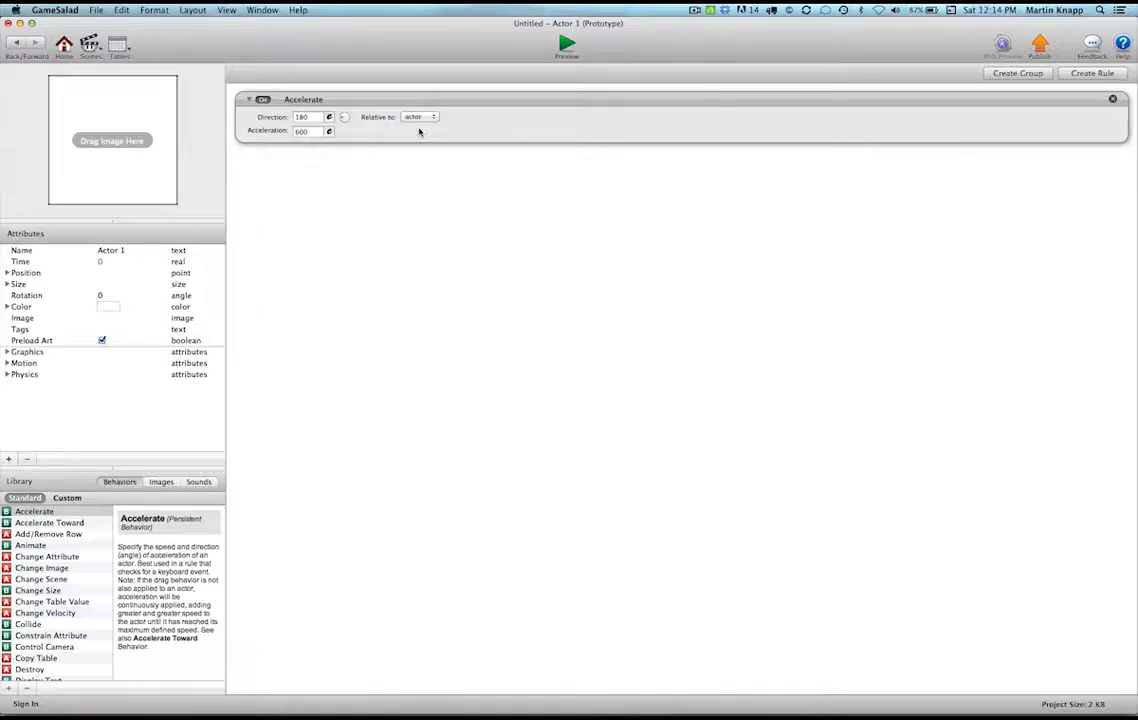
{"action": "left_click", "coordinate": [17, 43]}
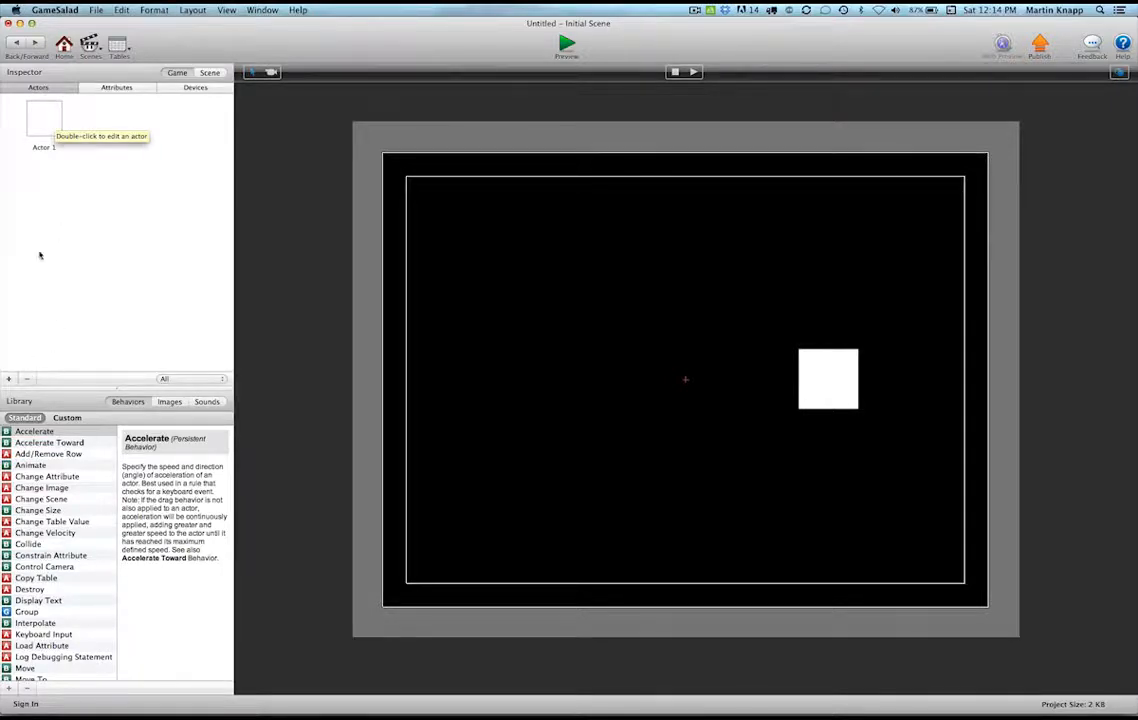
- Duplicate the Actor 1 prototype as Actor 2 and place one copy of it slightly left of centre in Initial Scene
{"action": "left_click", "coordinate": [42, 122]}
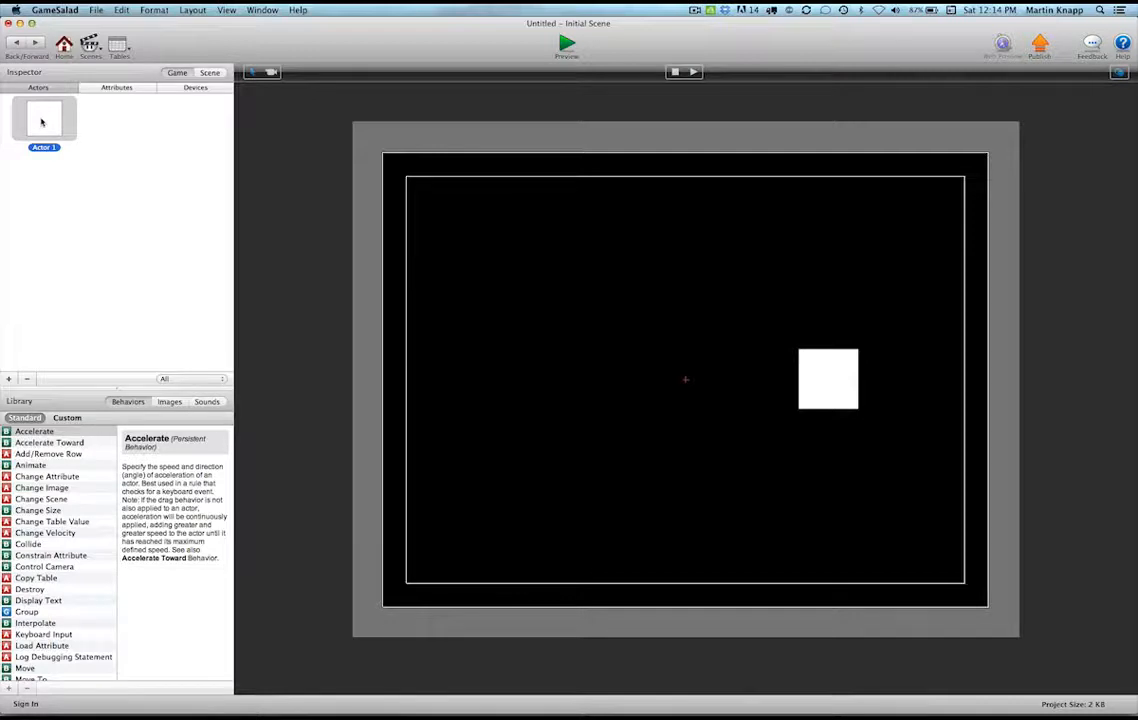
{"action": "left_click_drag", "start_coordinate": [40, 121], "coordinate": [140, 132], "text": "alt"}
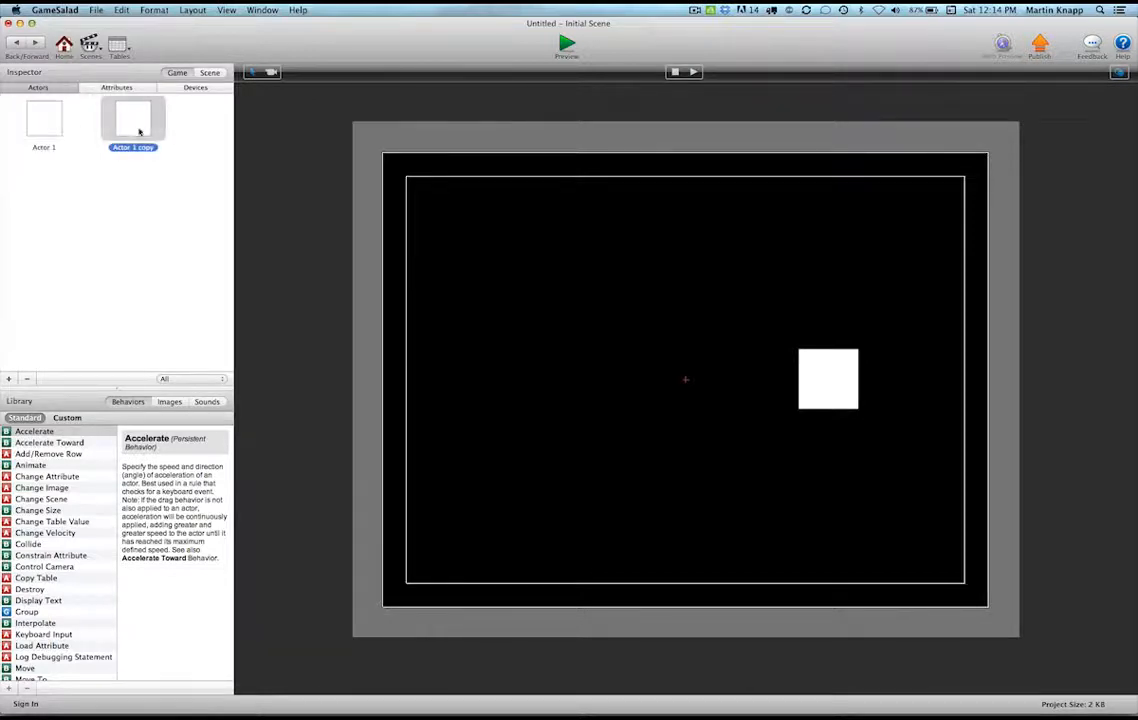
{"action": "left_click", "coordinate": [138, 146]}
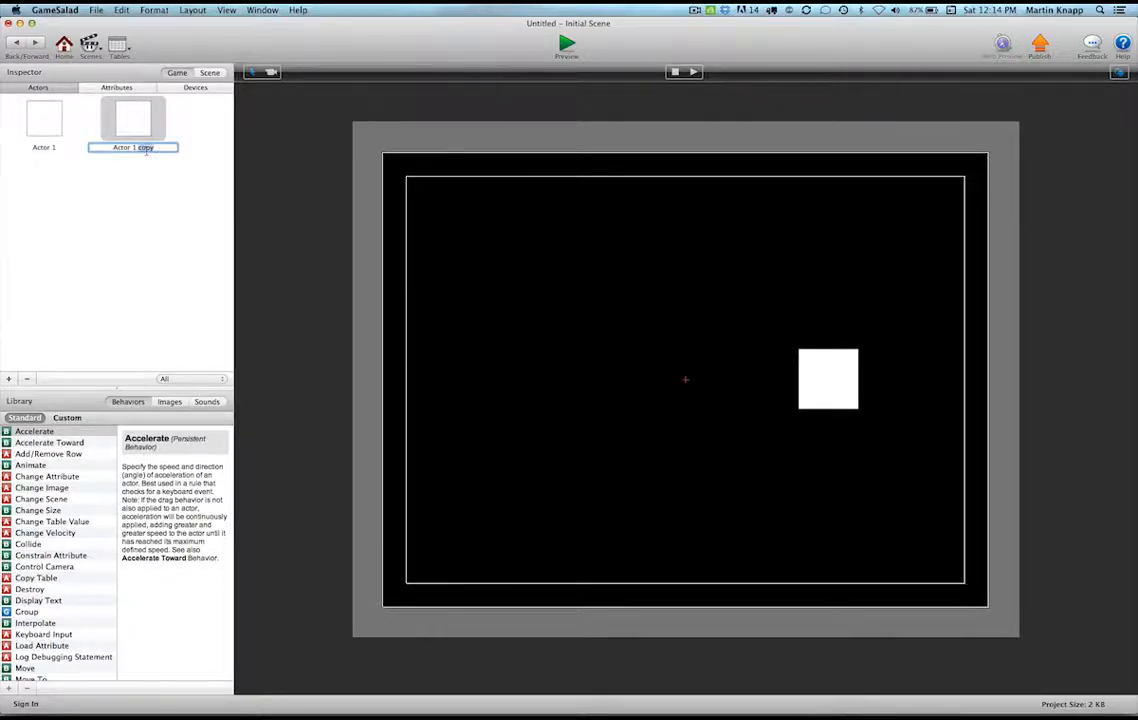
{"action": "type", "text": "Actor 2"}
{"action": "left_click_drag", "start_coordinate": [146, 119], "coordinate": [640, 378]}
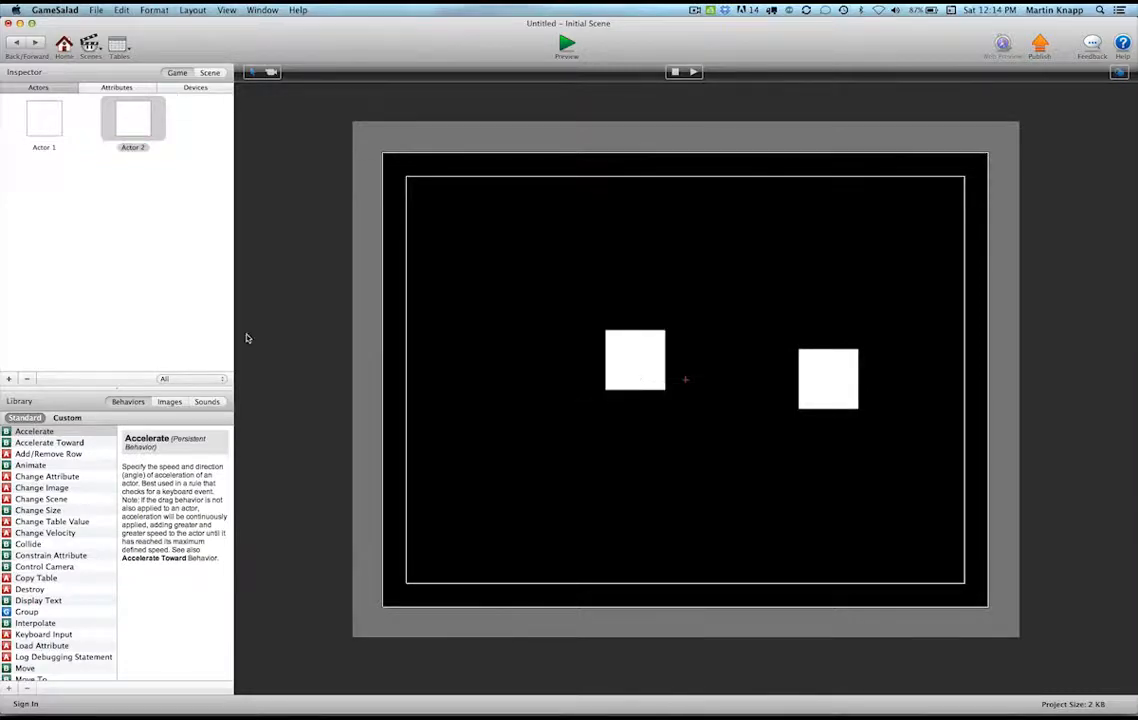
- In the Actor 2 prototype's Accelerate behavior, set the direction to about 288 and the acceleration to 200, then preview the scene
{"action": "double_click", "coordinate": [144, 119]}
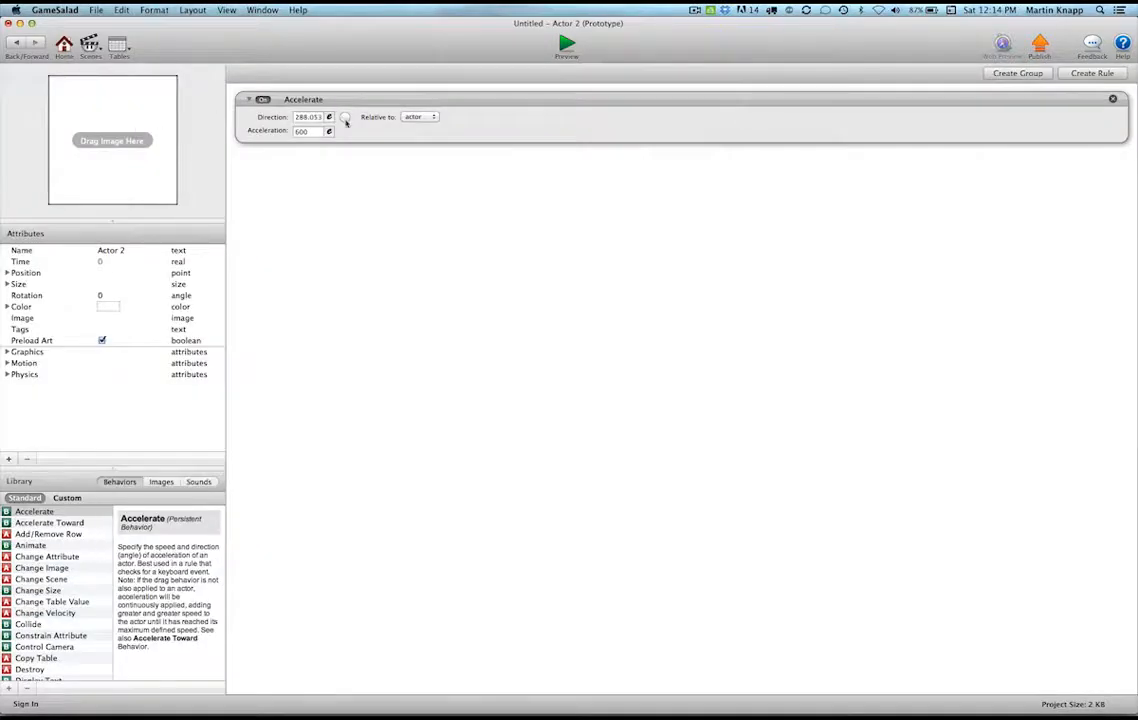
{"action": "left_click_drag", "start_coordinate": [346, 121], "coordinate": [347, 127]}
{"action": "left_click", "coordinate": [318, 131]}
{"action": "type", "text": "200"}
{"action": "key", "text": "Return"}
{"action": "left_click", "coordinate": [15, 42]}
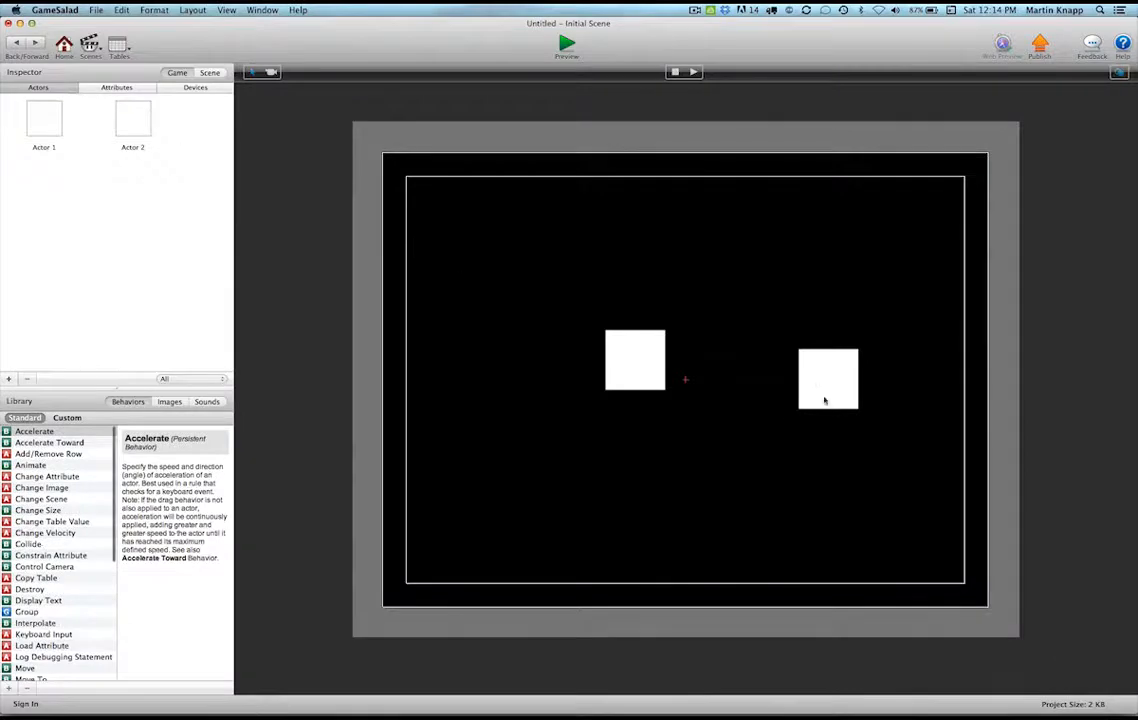
{"action": "left_click", "coordinate": [566, 43]}
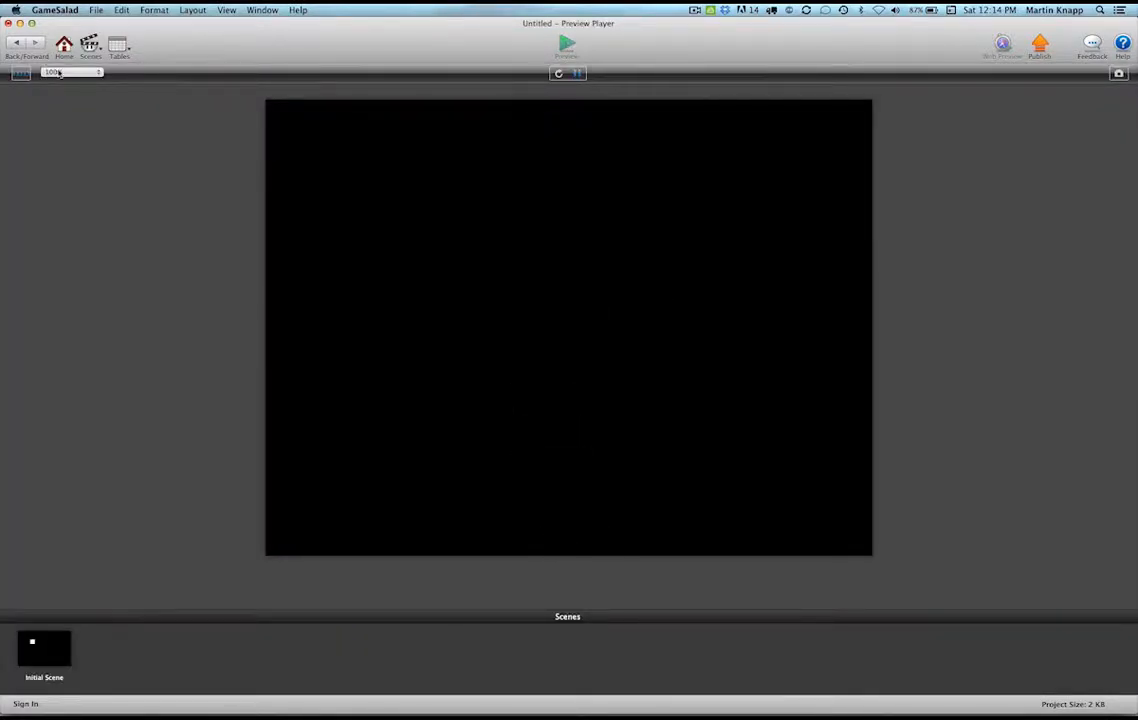
{"action": "left_click", "coordinate": [16, 44]}
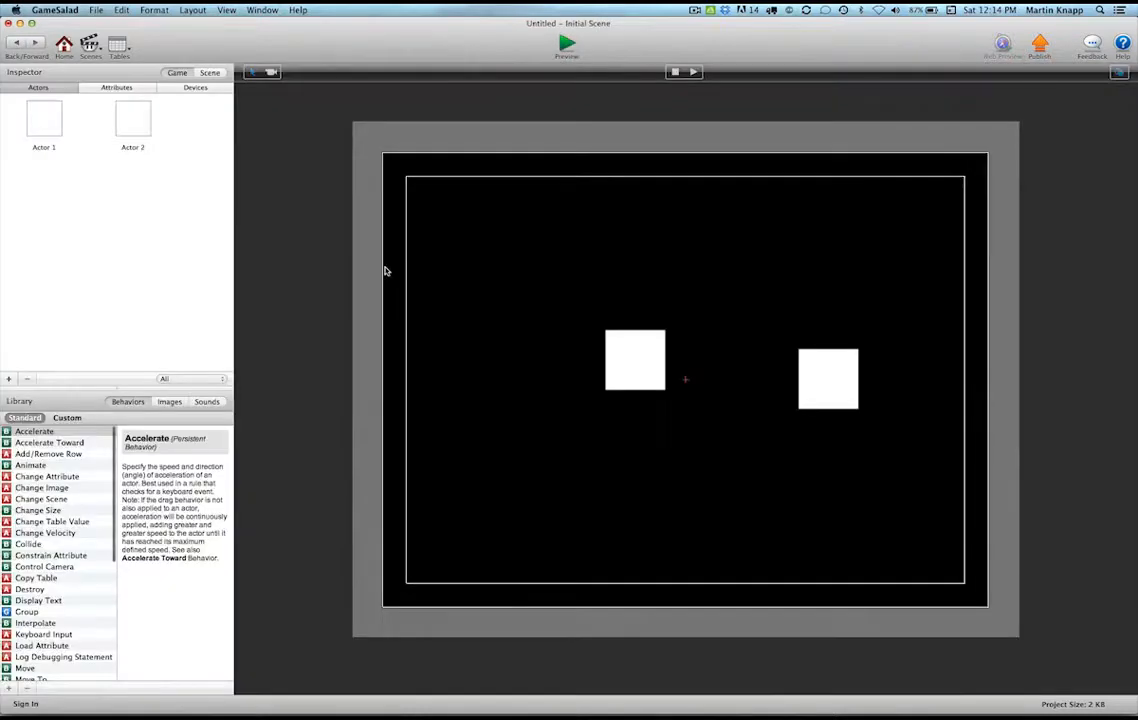